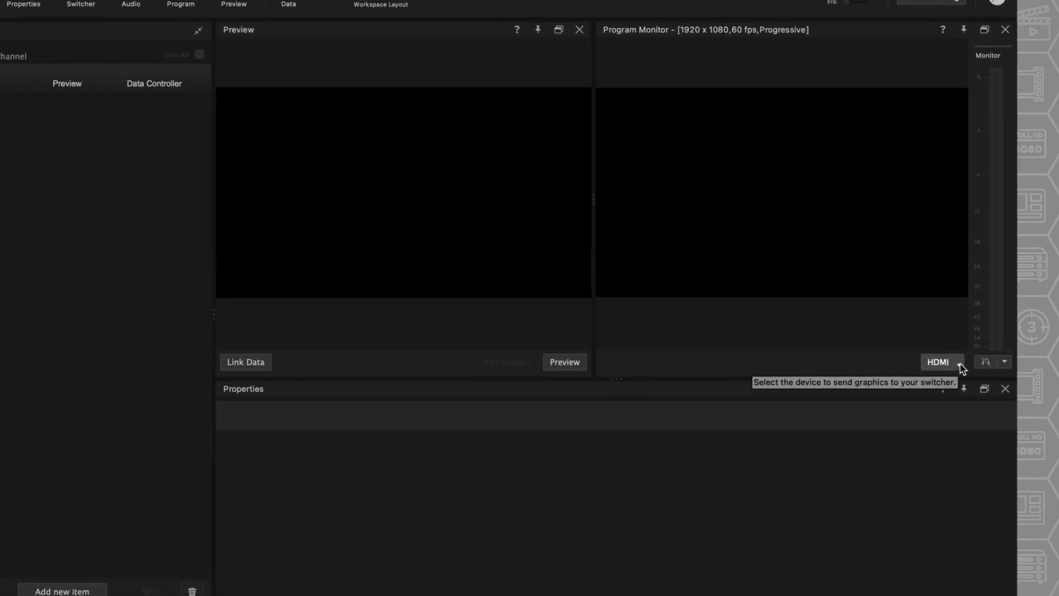
pyautogui.click(971, 374)
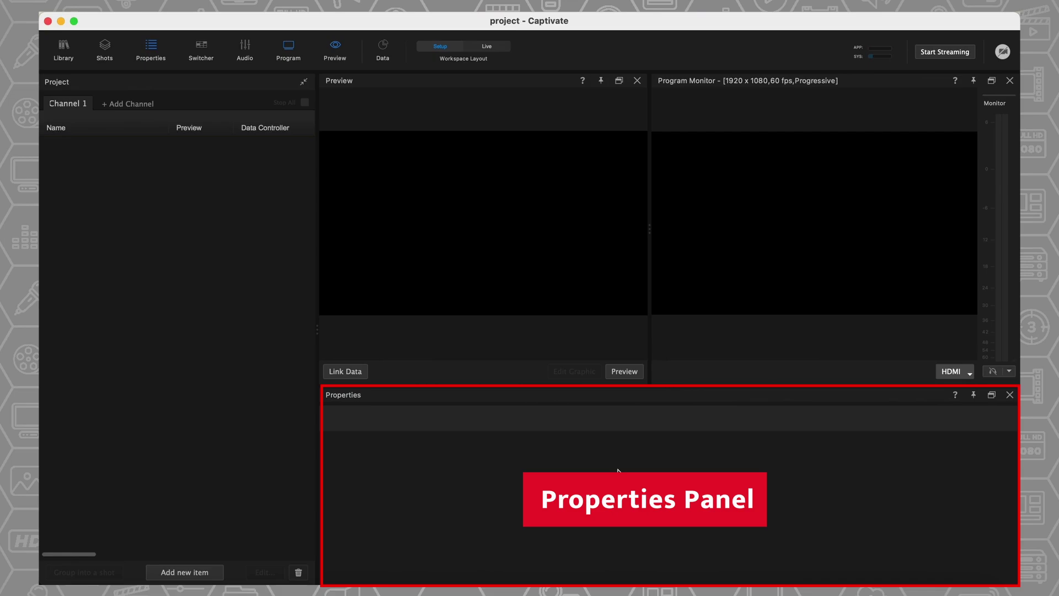
# - Show the item types that can be added to the project
pyautogui.click(201, 562)
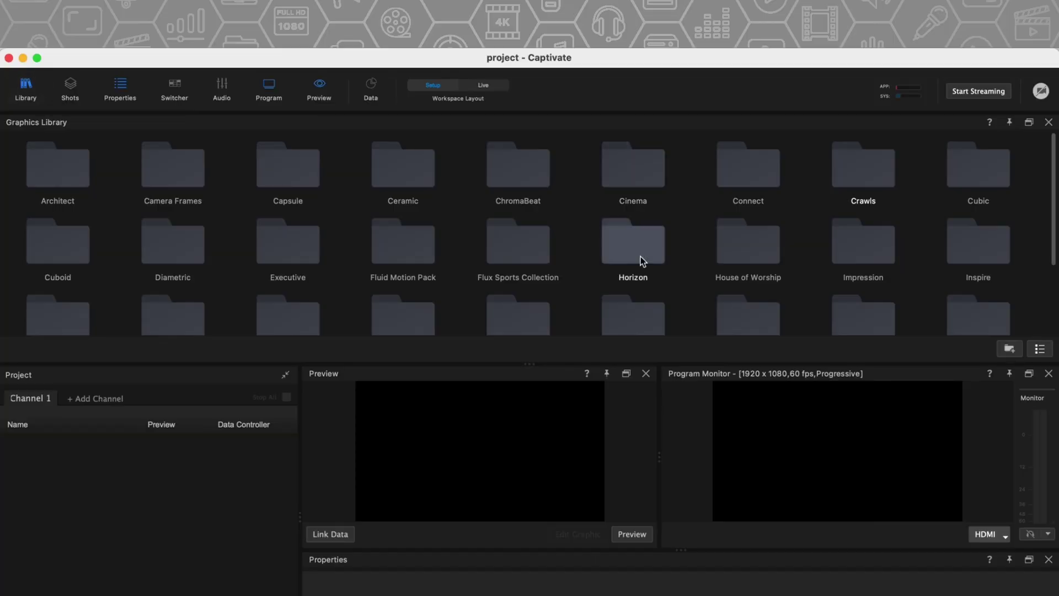
# - Add Sunset Lower Third 1 from the Sunset folder to Channel 1
pyautogui.scroll(-3, 638, 265)
pyautogui.doubleClick(741, 308)
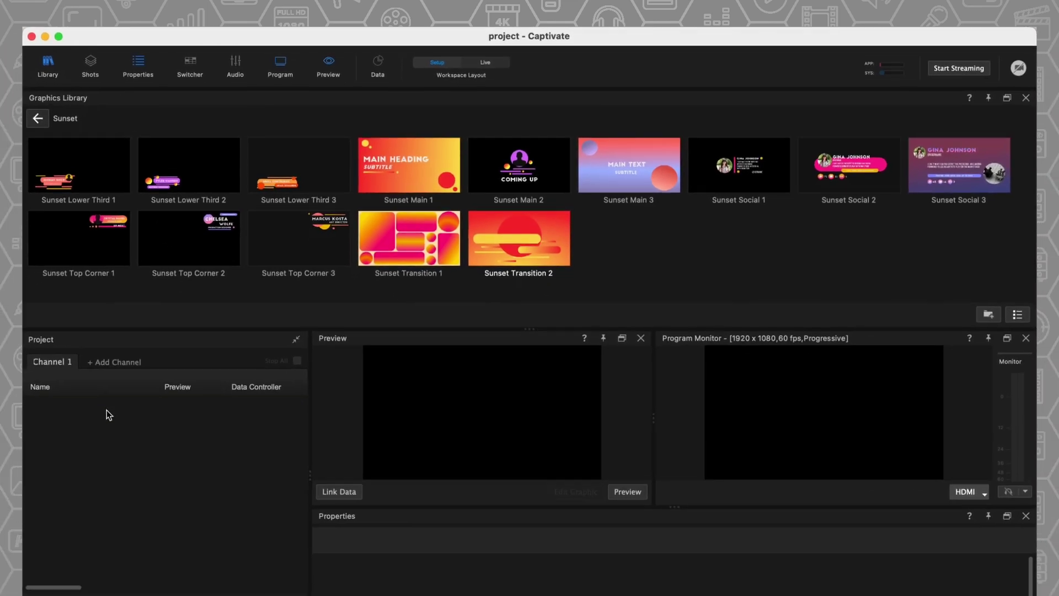
pyautogui.moveTo(109, 415); pyautogui.dragTo(109, 411)
# - Add the Basic Black crawl from the Crawls folder to Channel 1, then close the library
pyautogui.click(54, 100)
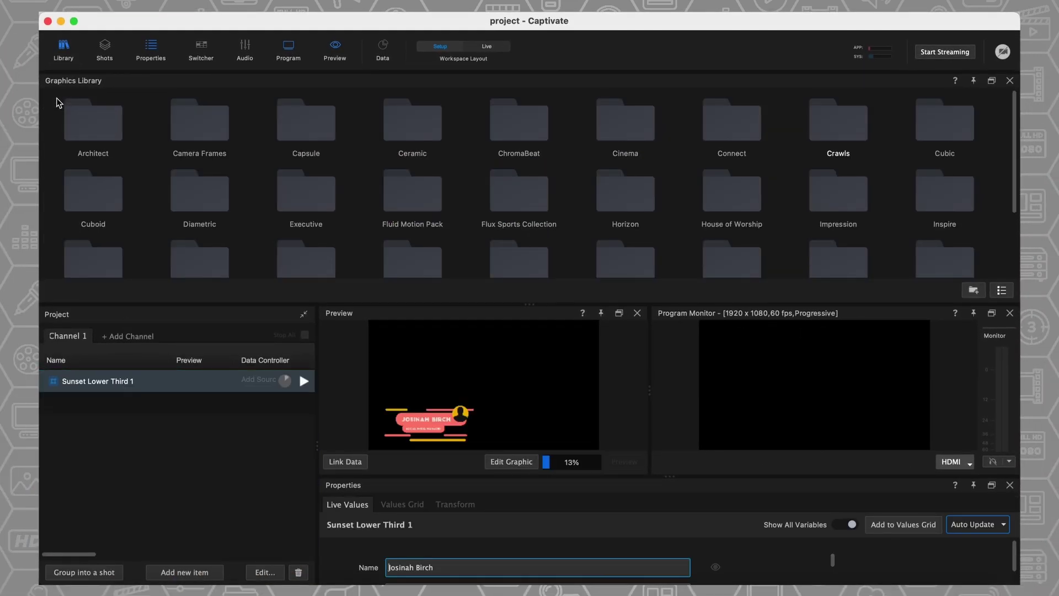
pyautogui.doubleClick(837, 138)
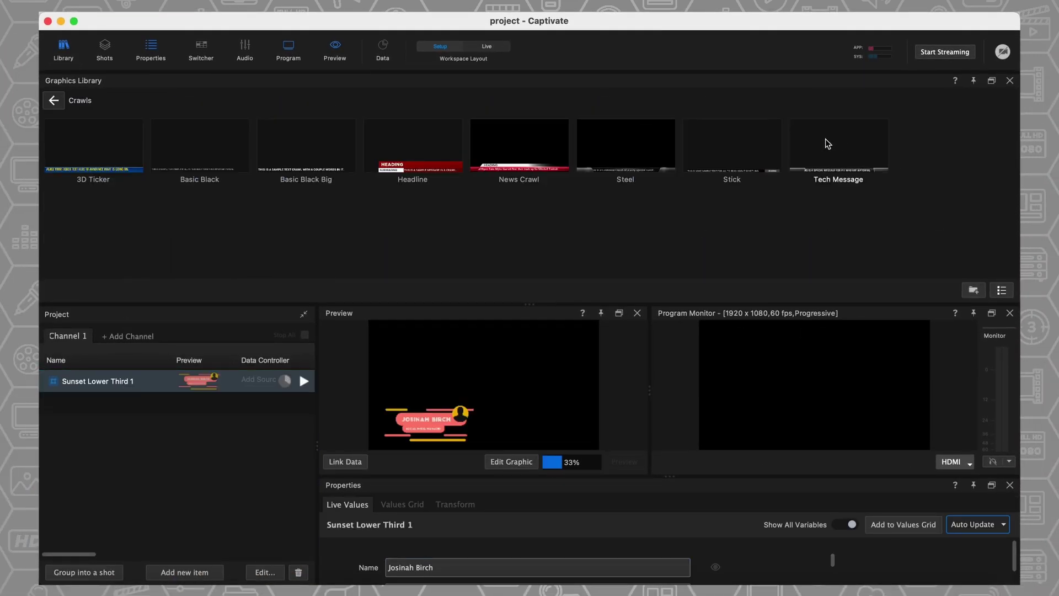
pyautogui.moveTo(215, 147); pyautogui.dragTo(134, 449)
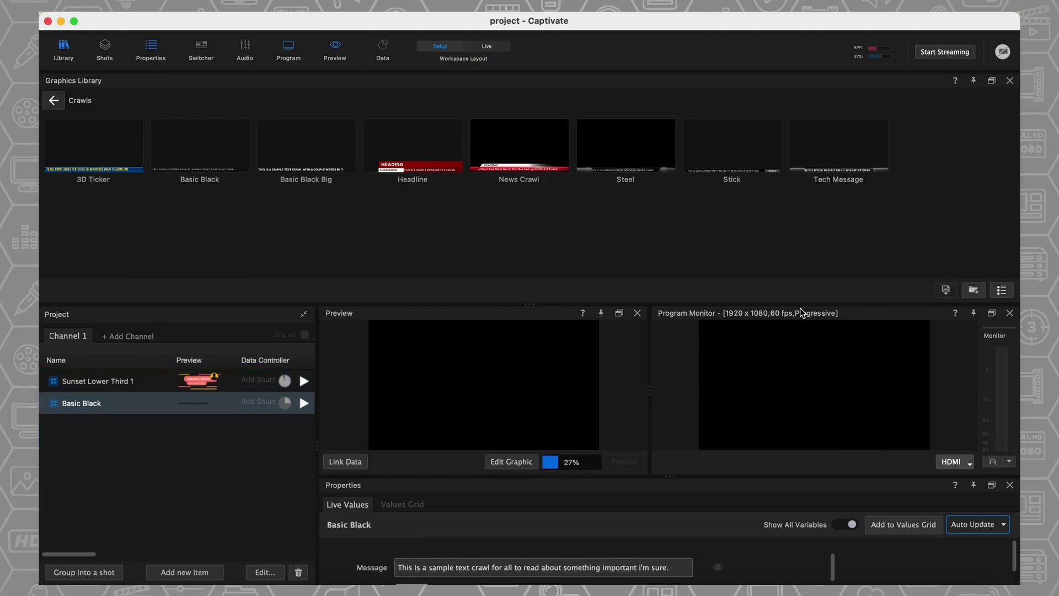
pyautogui.click(1010, 80)
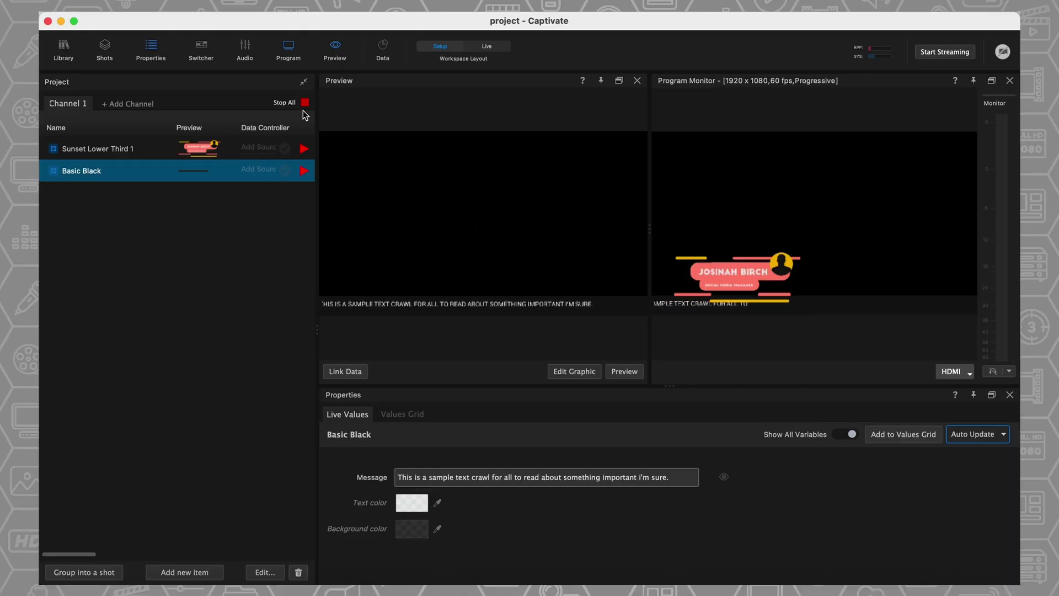
# - Stop all playing graphics and select Sunset Lower Third 1
pyautogui.click(298, 104)
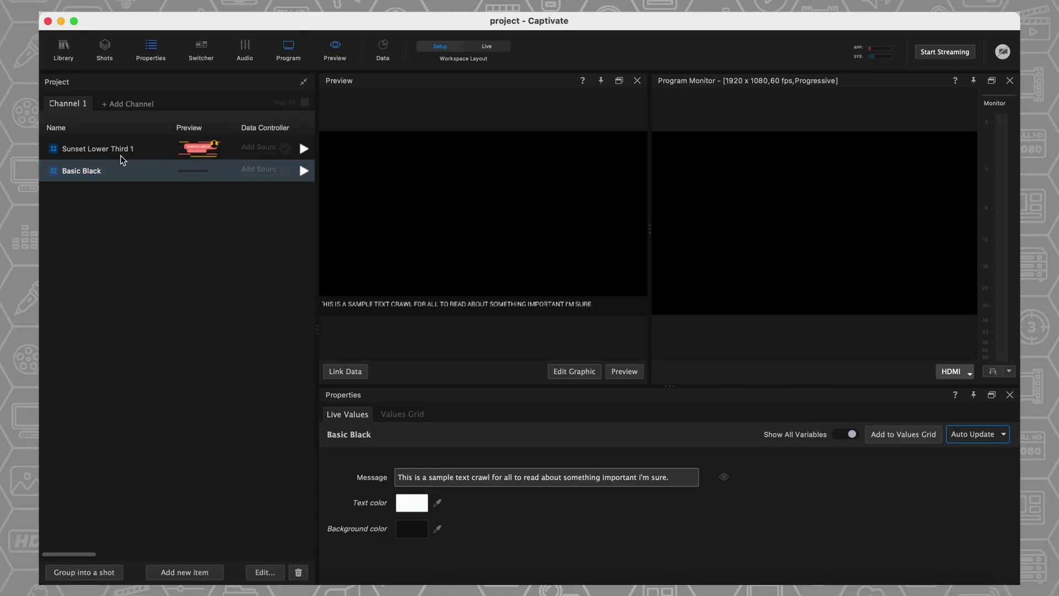
pyautogui.click(150, 150)
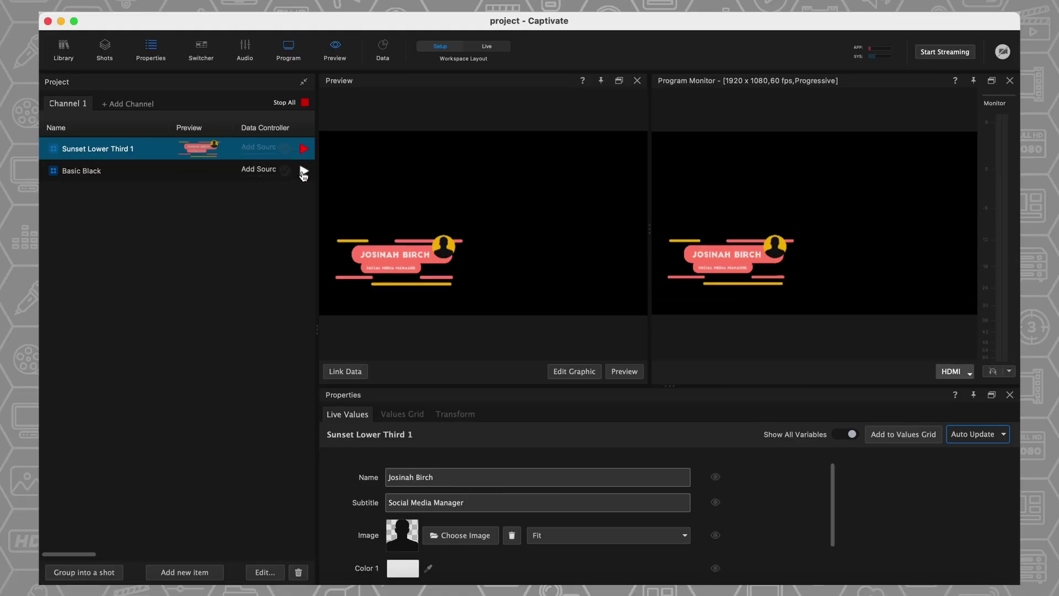
# - Sample the lower-third banner's red as the Basic Black crawl's background colour
pyautogui.click(180, 176)
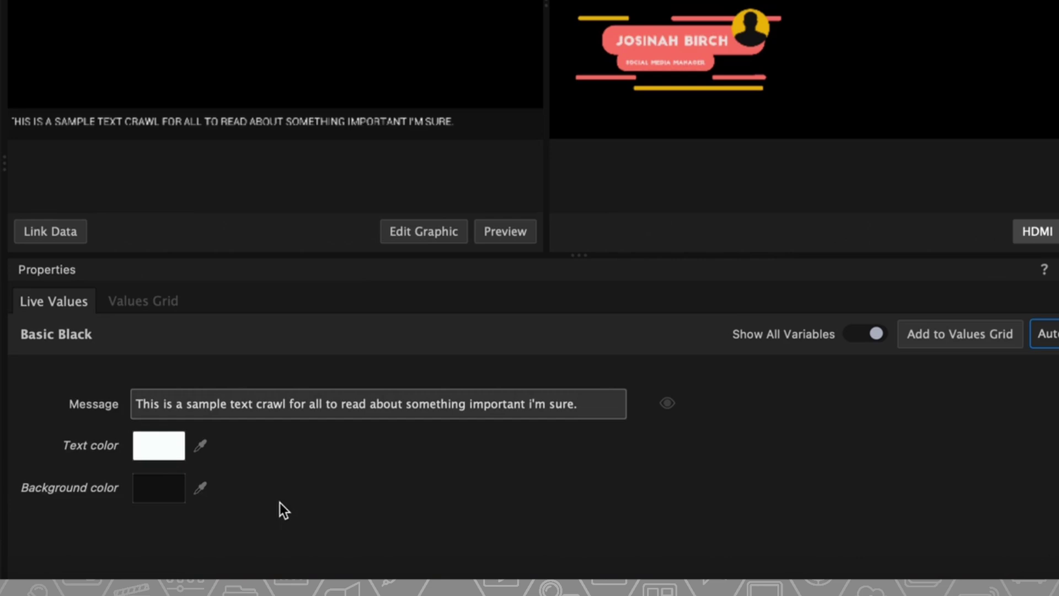
pyautogui.click(272, 397)
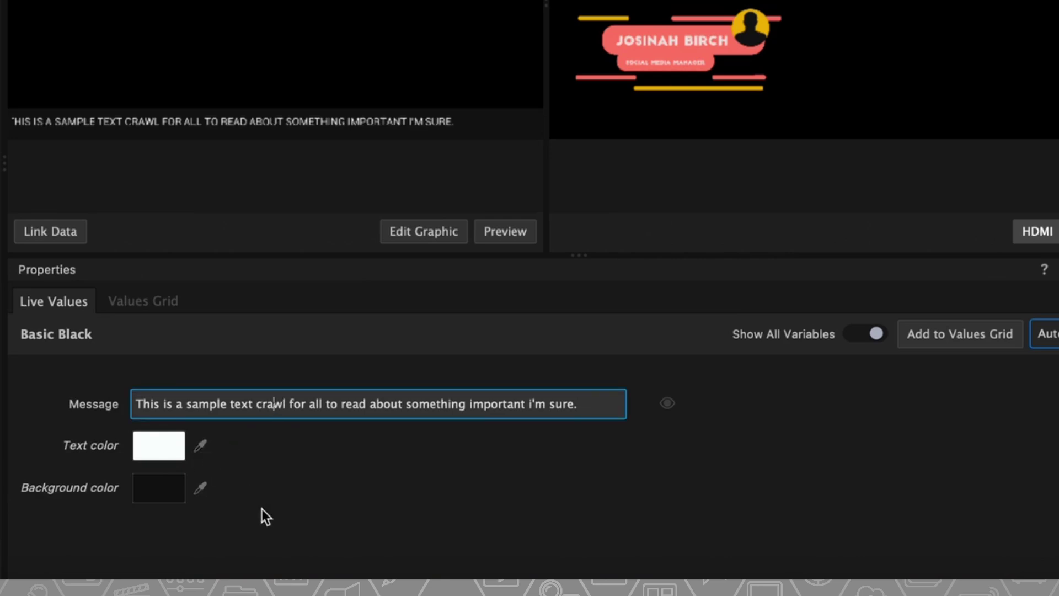
pyautogui.click(199, 490)
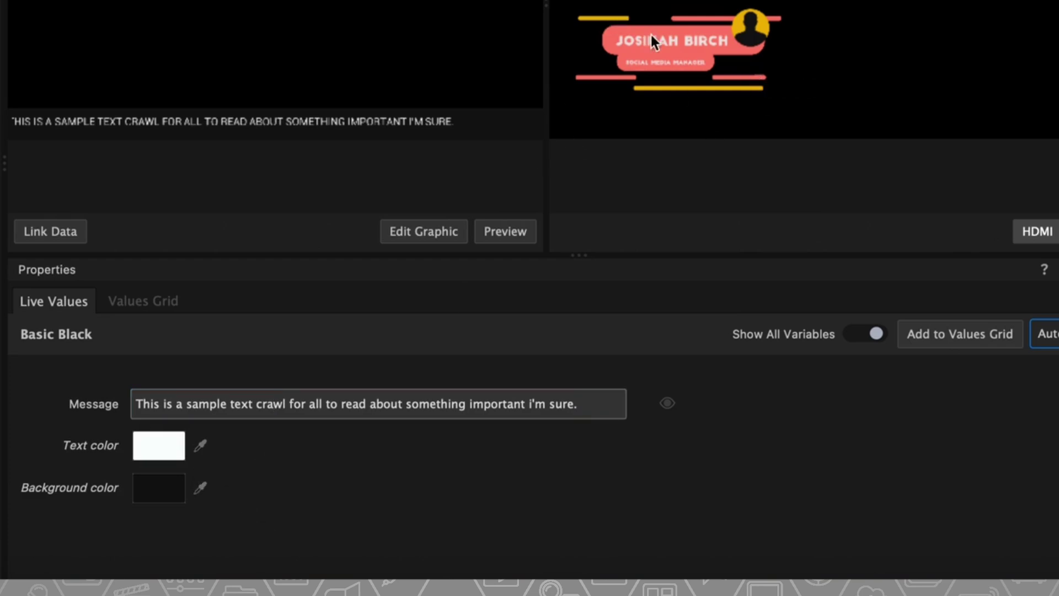
pyautogui.click(734, 53)
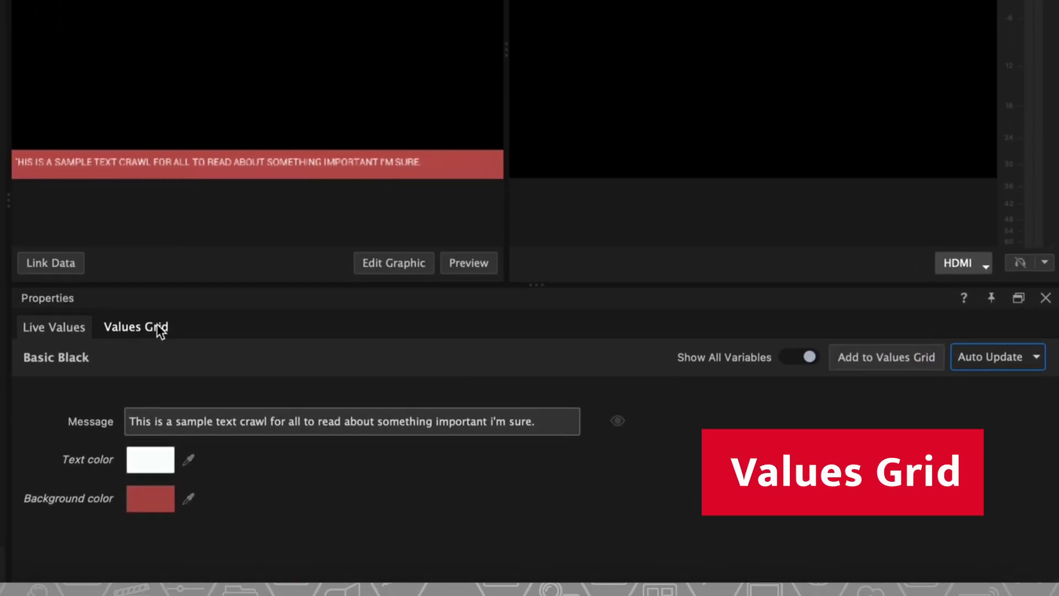
# - Copy row 1's crawl message into two new rows of the Values Grid
pyautogui.click(411, 415)
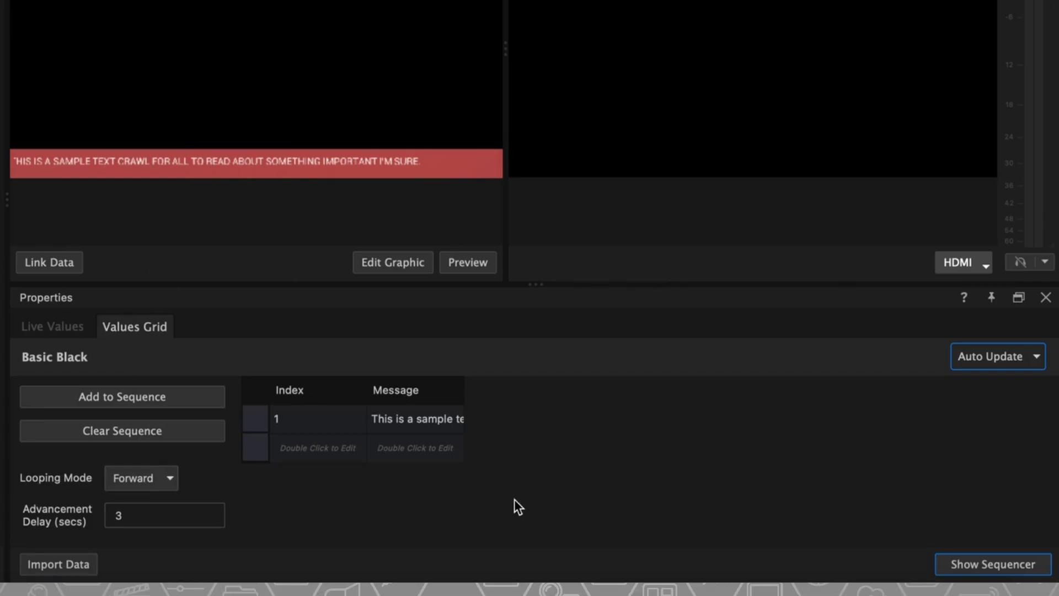
pyautogui.doubleClick(409, 418)
pyautogui.hotkey('ctrl', 'a')
pyautogui.hotkey('ctrl', 'c')
pyautogui.doubleClick(410, 446)
pyautogui.hotkey('ctrl', 'v')
pyautogui.doubleClick(402, 478)
pyautogui.hotkey('ctrl', 'v')
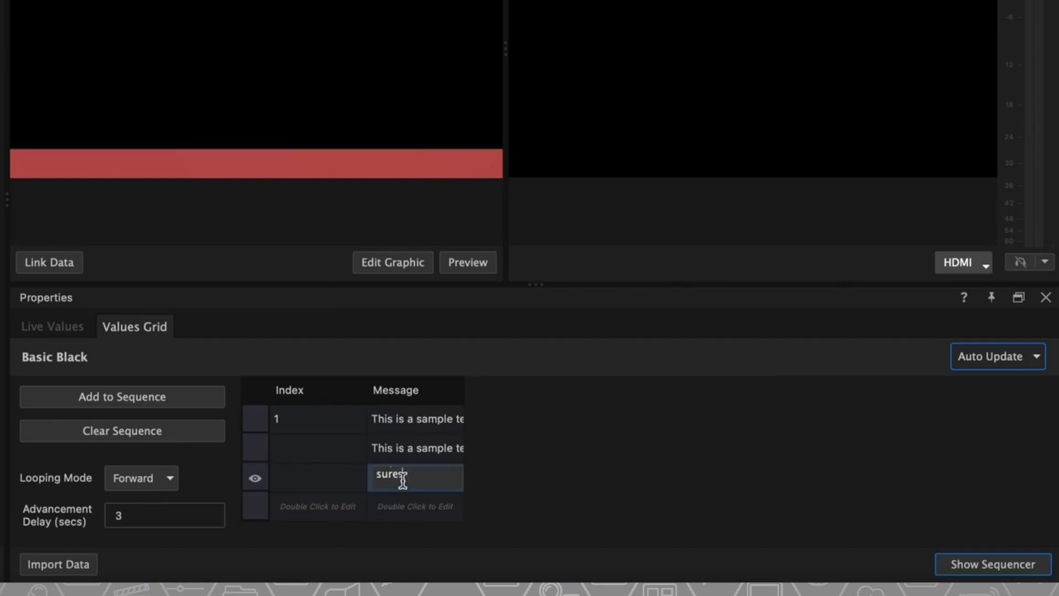
pyautogui.click(329, 447)
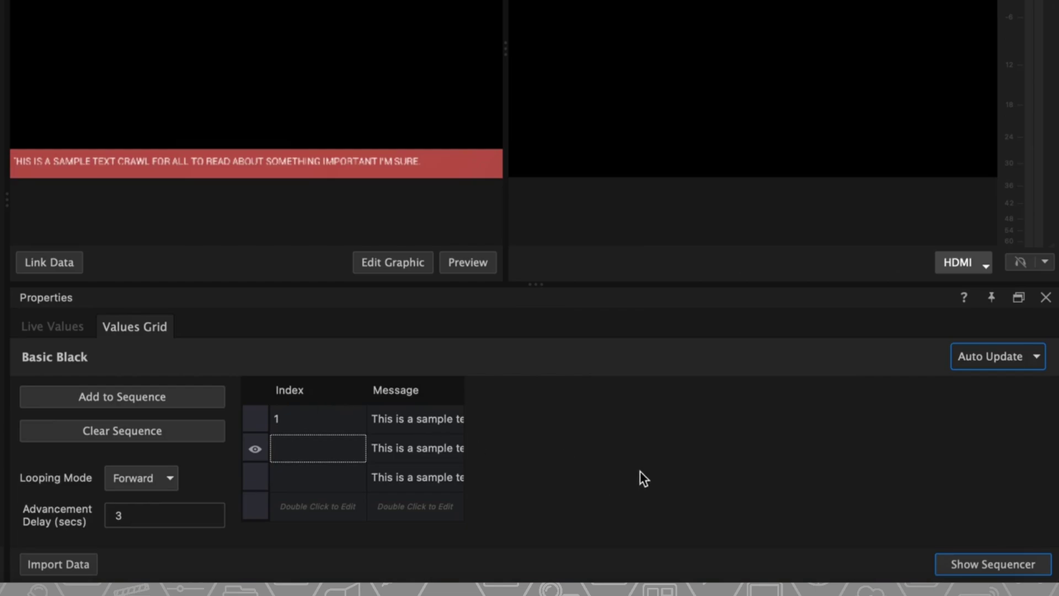
# - Add grid rows 1 to 3 to the sequence and hide the sequence settings
pyautogui.moveTo(276, 421); pyautogui.dragTo(250, 473)
pyautogui.click(137, 395)
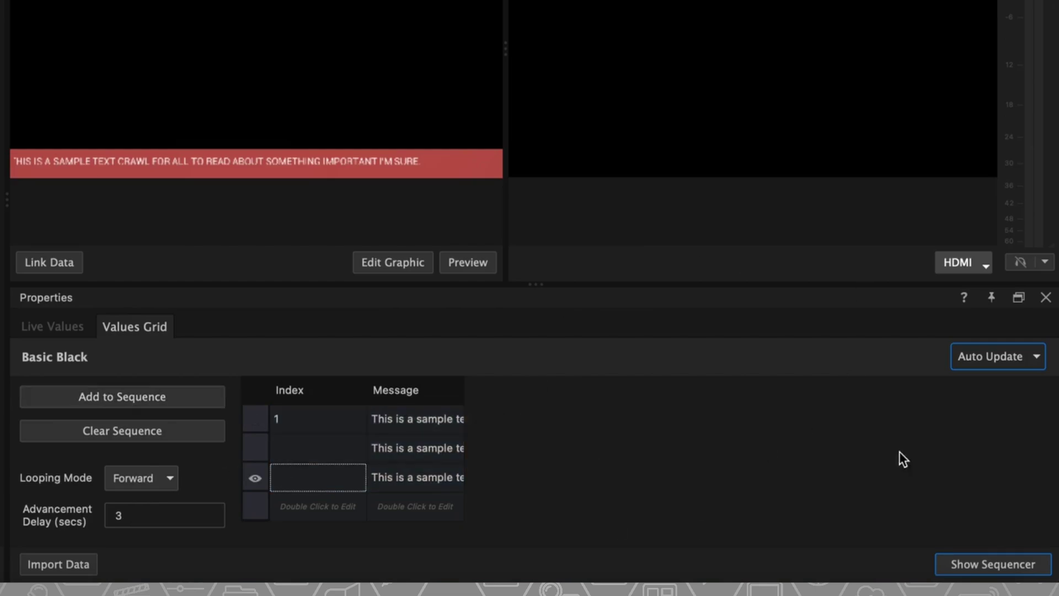
pyautogui.click(1008, 560)
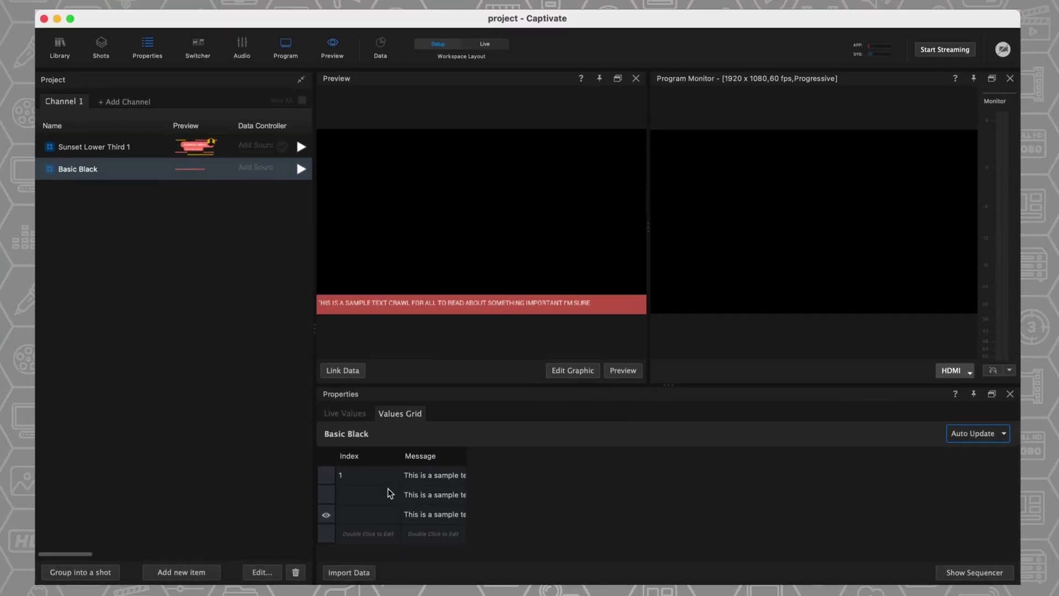
# - Put the Basic Black crawl on air and select Sunset Lower Third 1
pyautogui.click(301, 168)
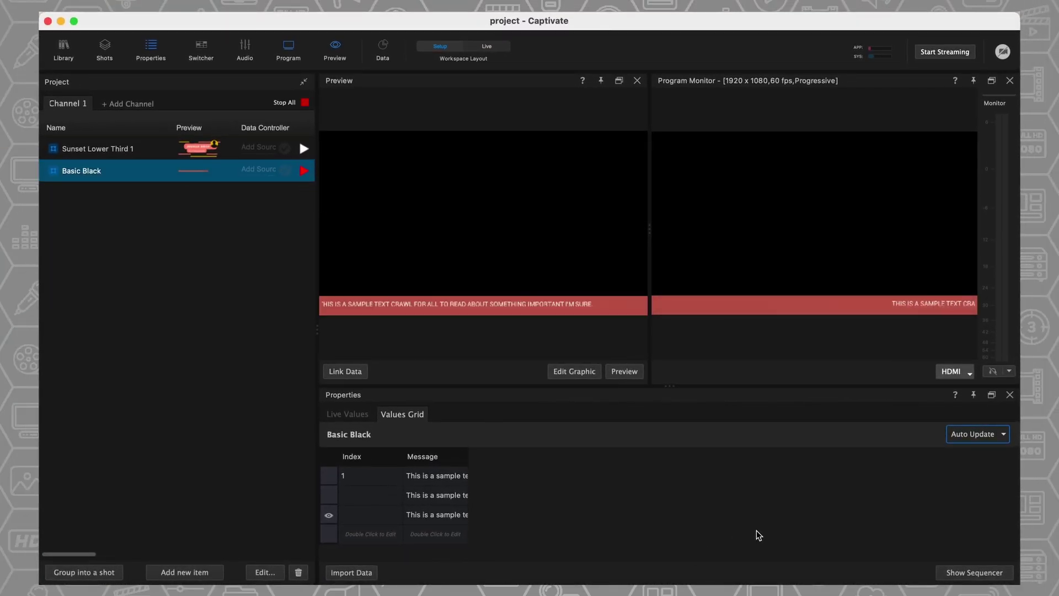
pyautogui.press('Up')
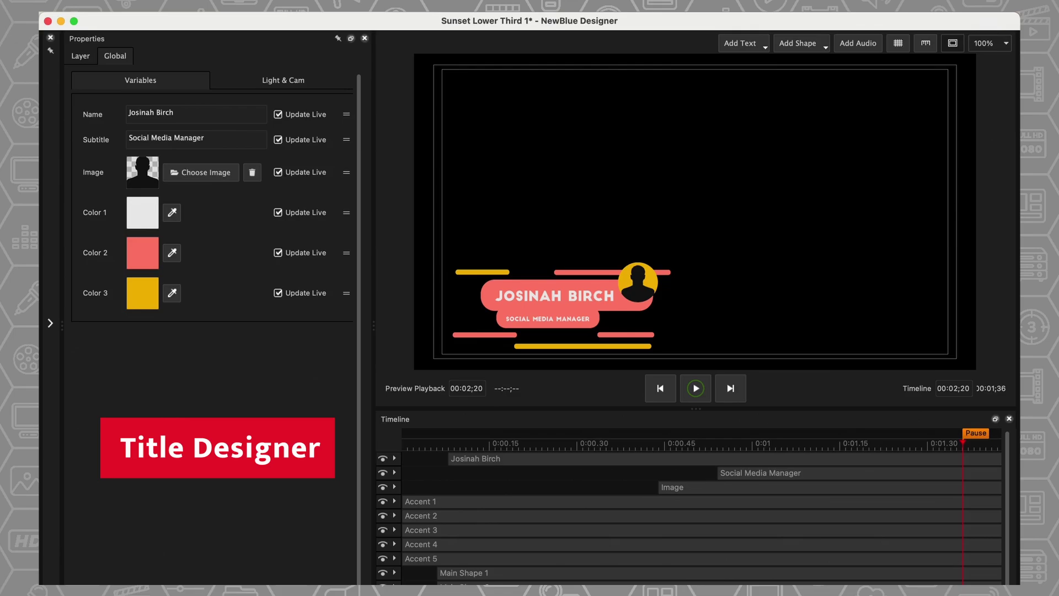
# - Delete the three accent bars at the bottom of the lower third
pyautogui.click(635, 347)
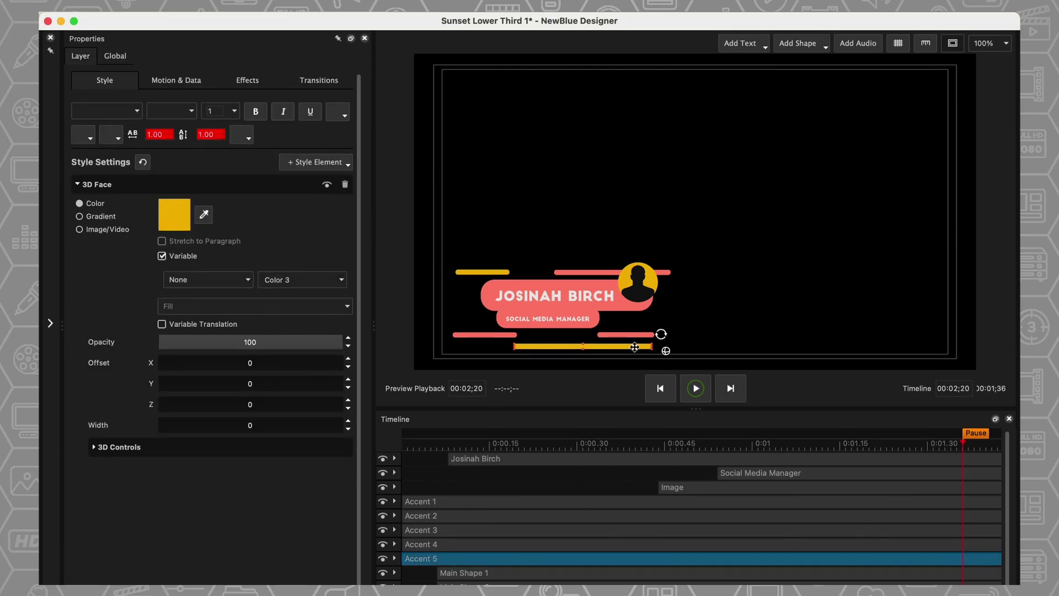
pyautogui.press('Delete')
pyautogui.click(635, 346)
pyautogui.press('Delete')
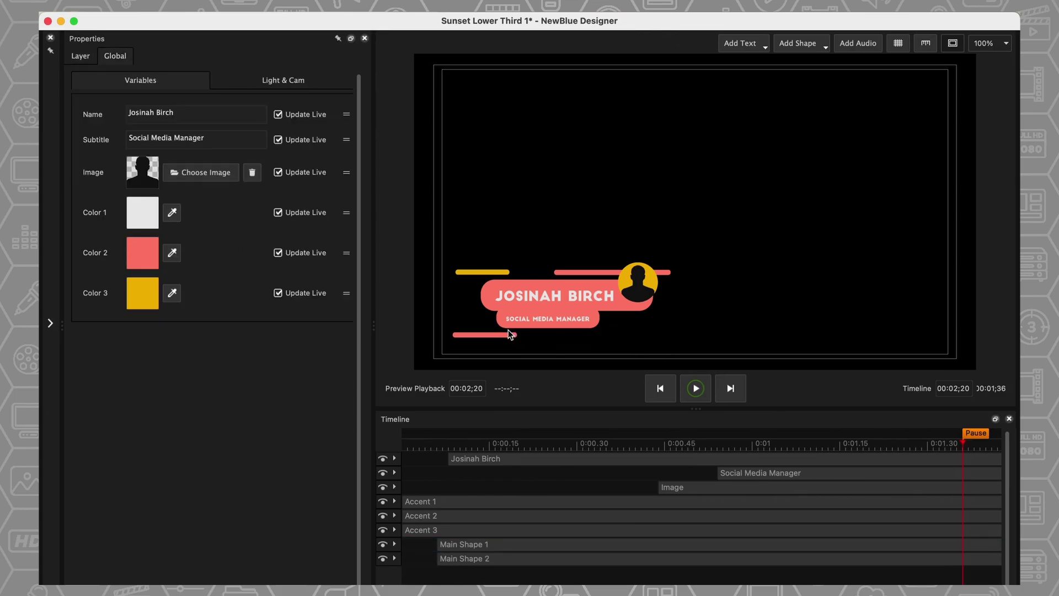
pyautogui.click(505, 335)
pyautogui.press('Delete')
# - Set the name text to the Ayuthaya font and expand its timeline tracks
pyautogui.click(568, 298)
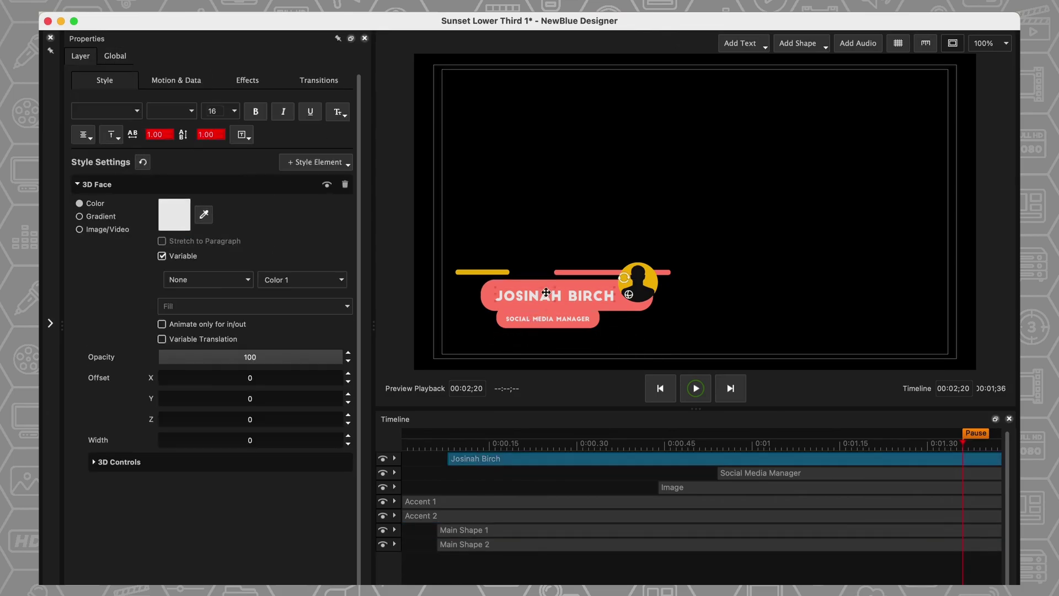
pyautogui.click(138, 112)
pyautogui.scroll(-3, 145, 308)
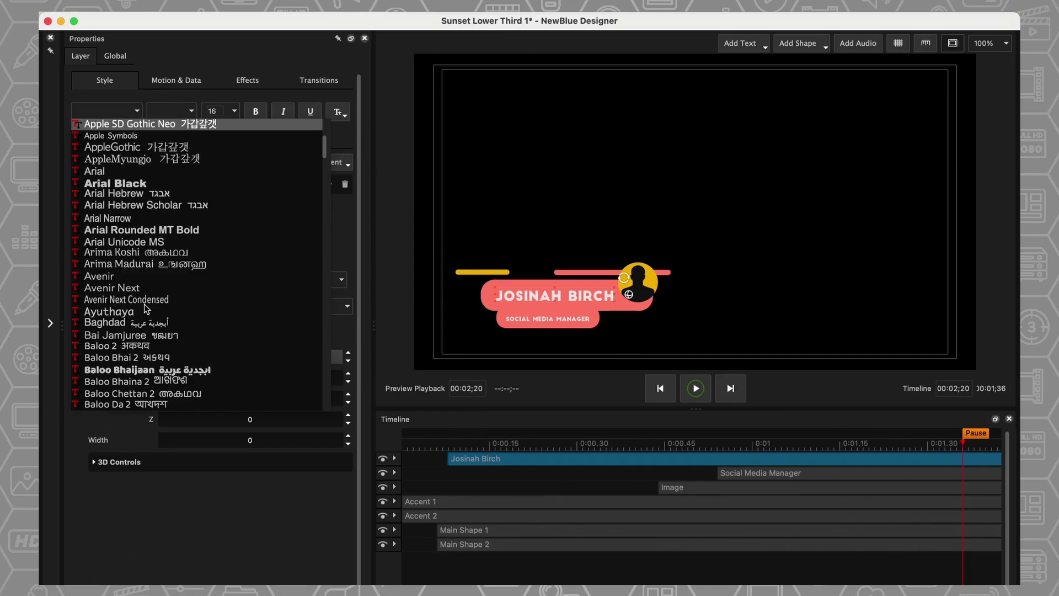
pyautogui.scroll(-2, 144, 303)
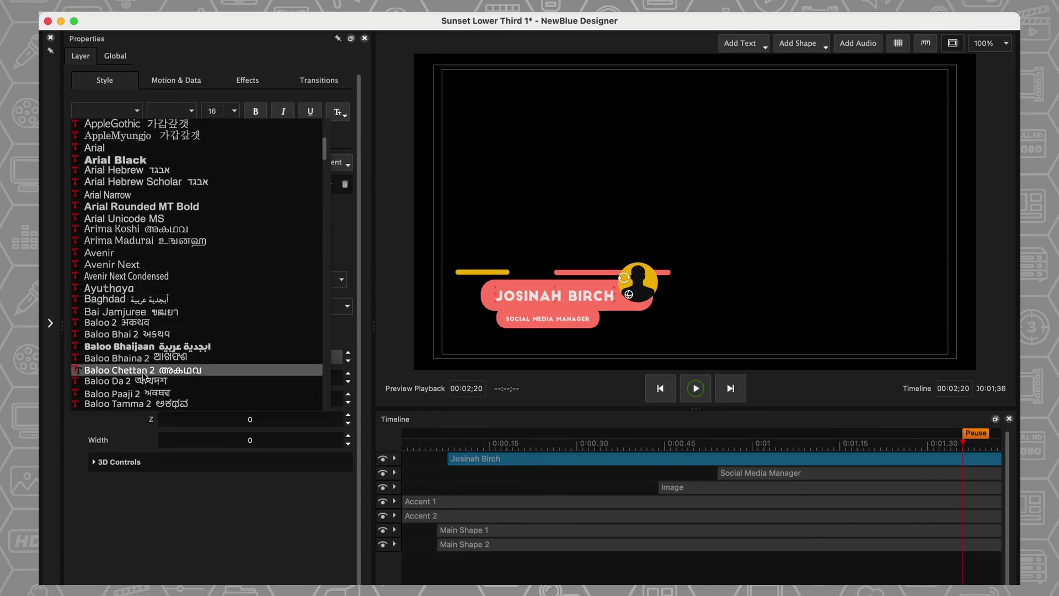
pyautogui.click(129, 285)
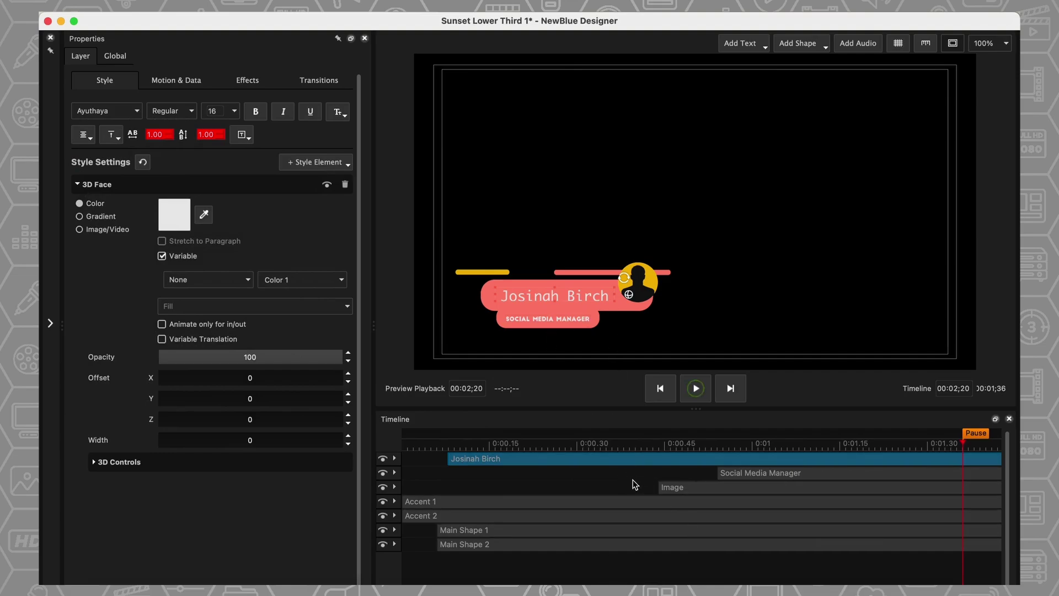
pyautogui.click(786, 477)
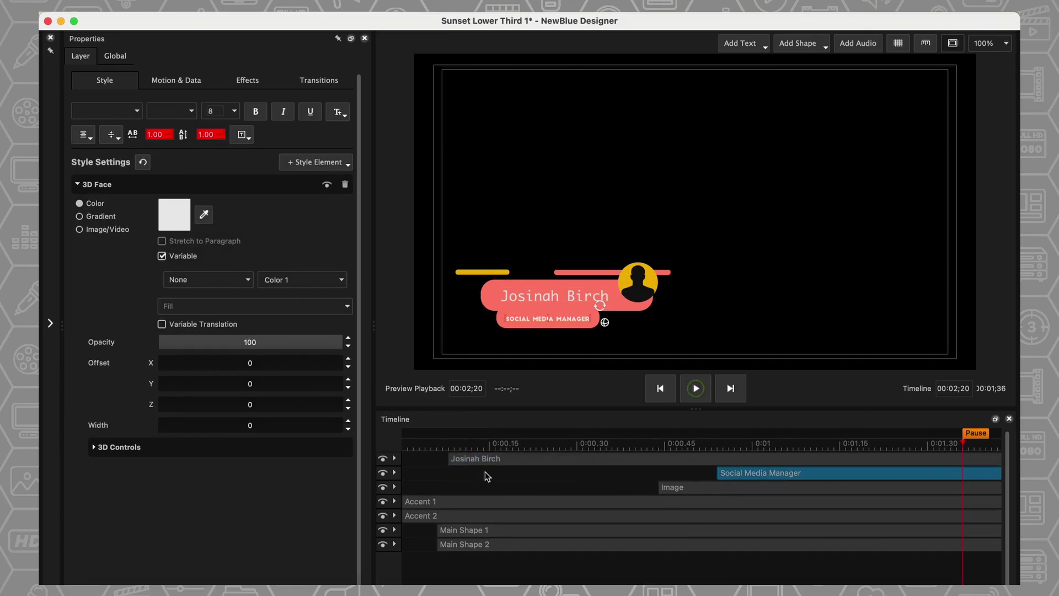
pyautogui.click(394, 458)
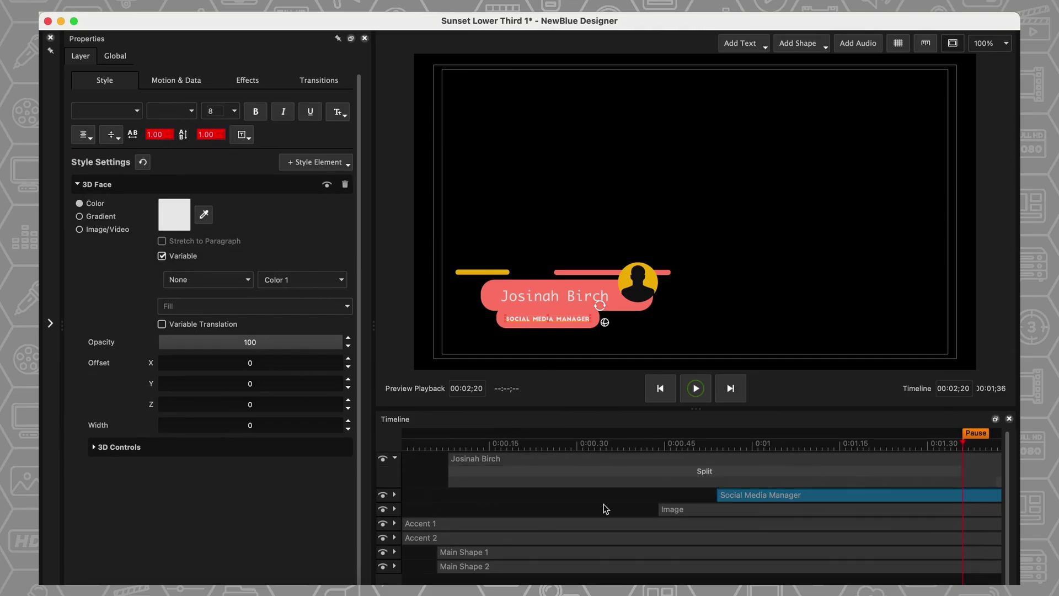
# - Preview the Transitions library's Infinity animation presets on the name line's Split transition
pyautogui.click(872, 469)
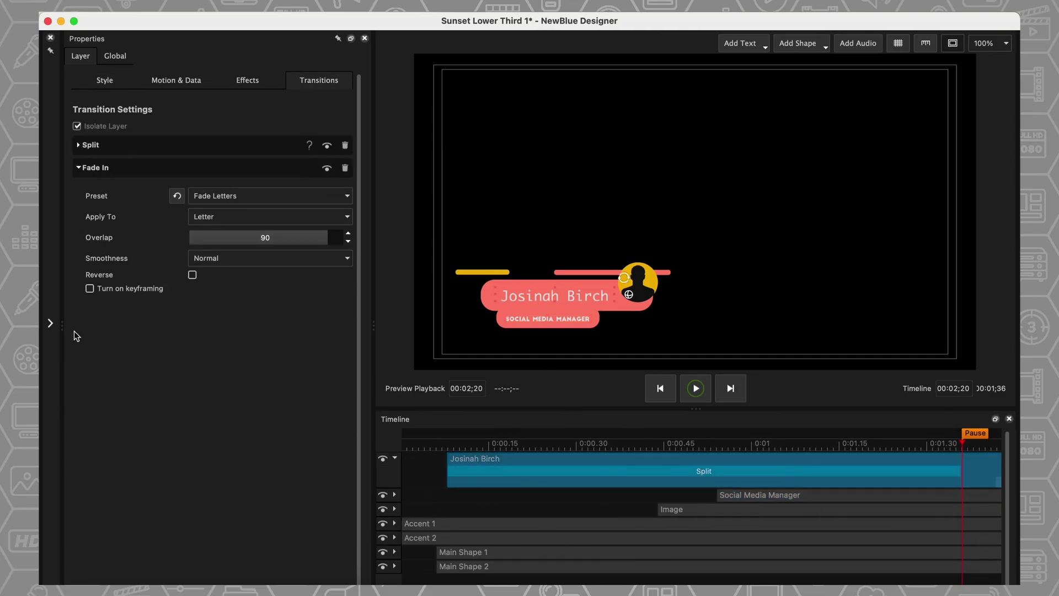
pyautogui.click(51, 324)
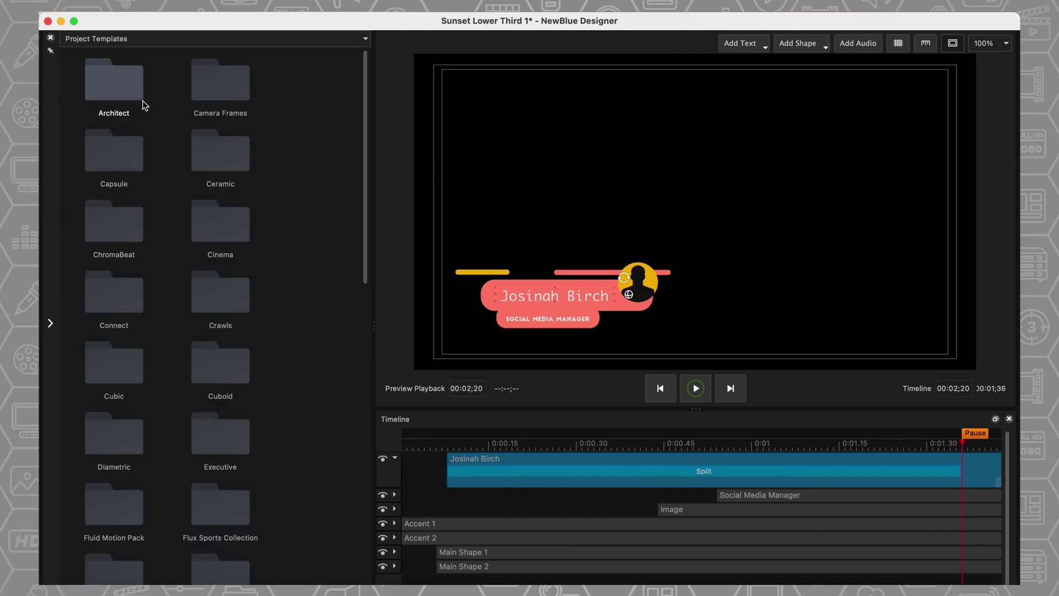
pyautogui.click(168, 41)
pyautogui.click(97, 93)
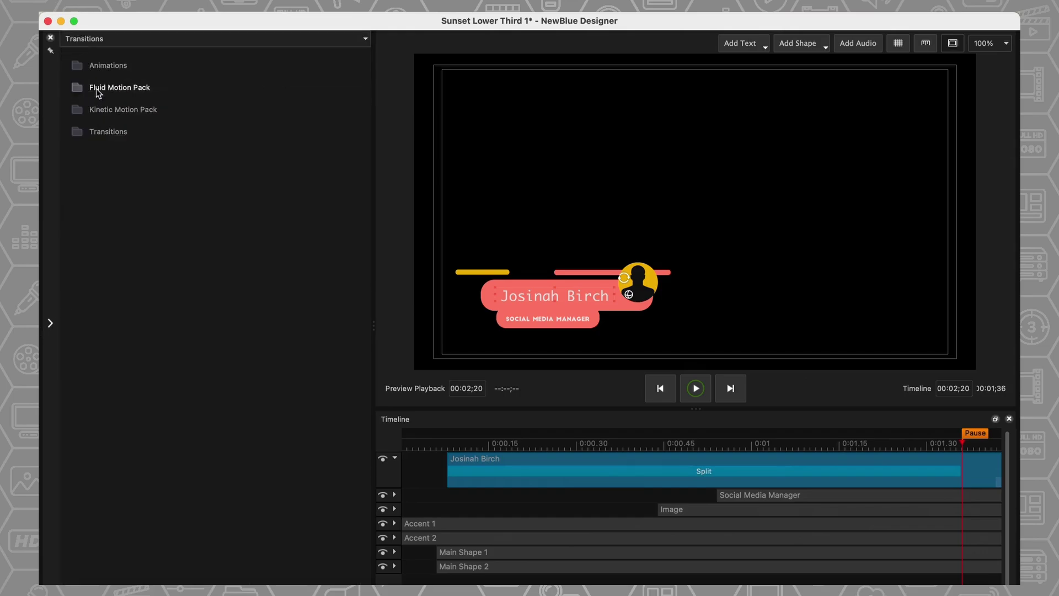
pyautogui.doubleClick(108, 66)
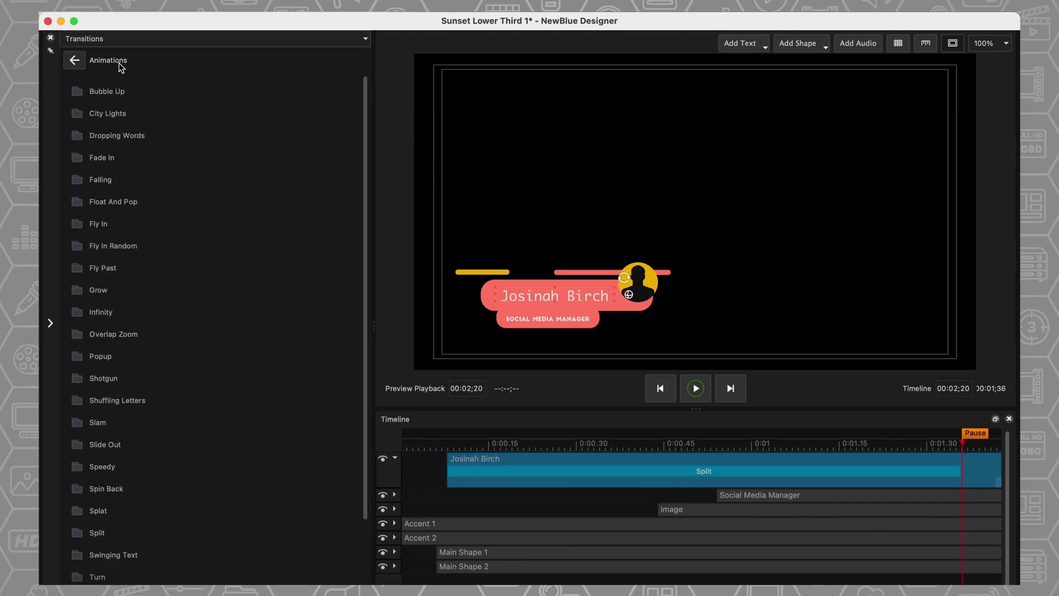
pyautogui.click(98, 312)
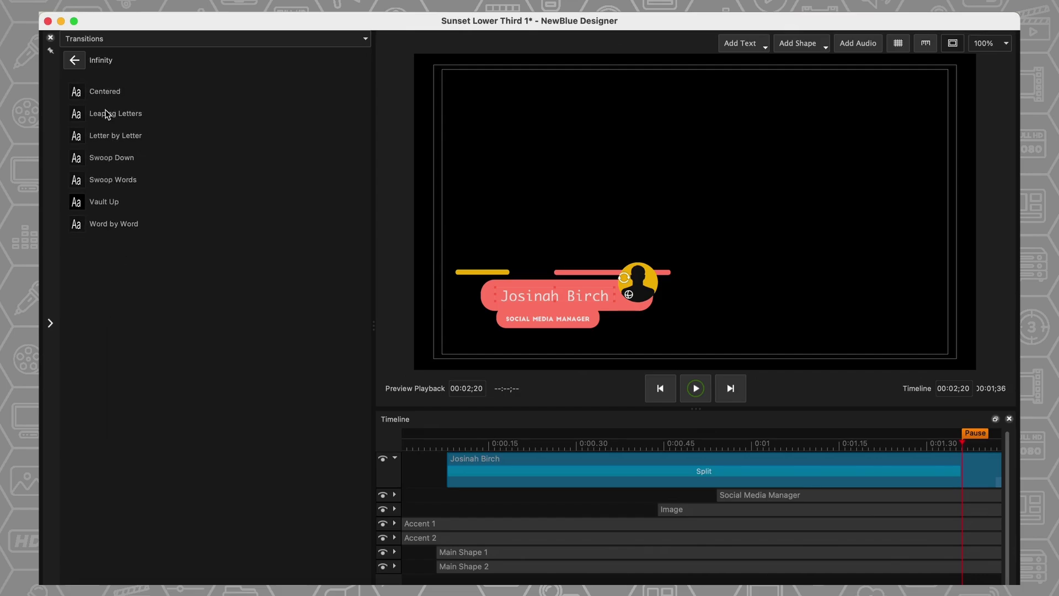
pyautogui.moveTo(106, 115)
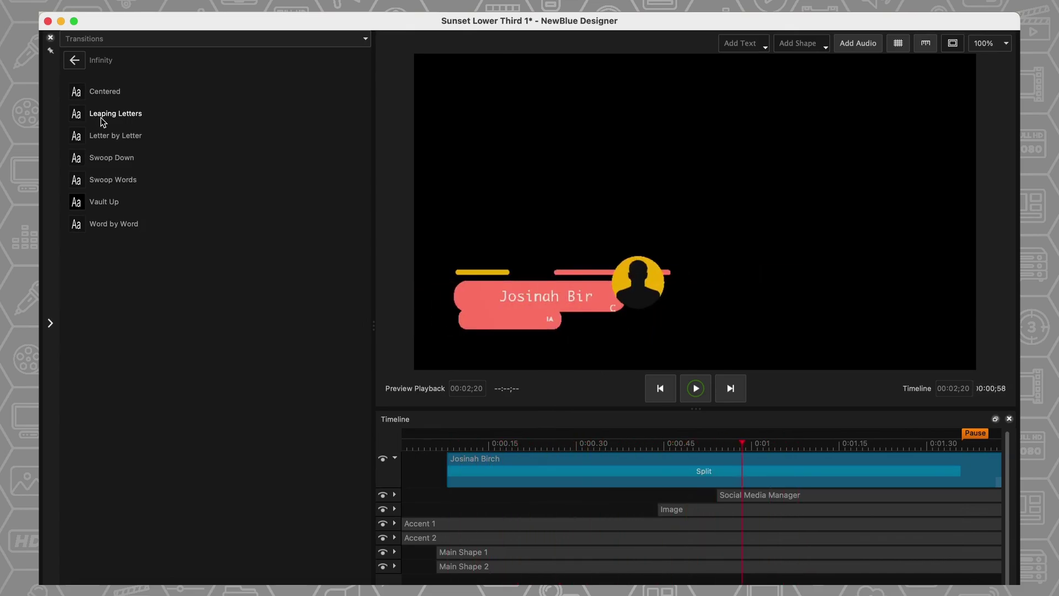
pyautogui.moveTo(103, 204)
pyautogui.moveTo(109, 231)
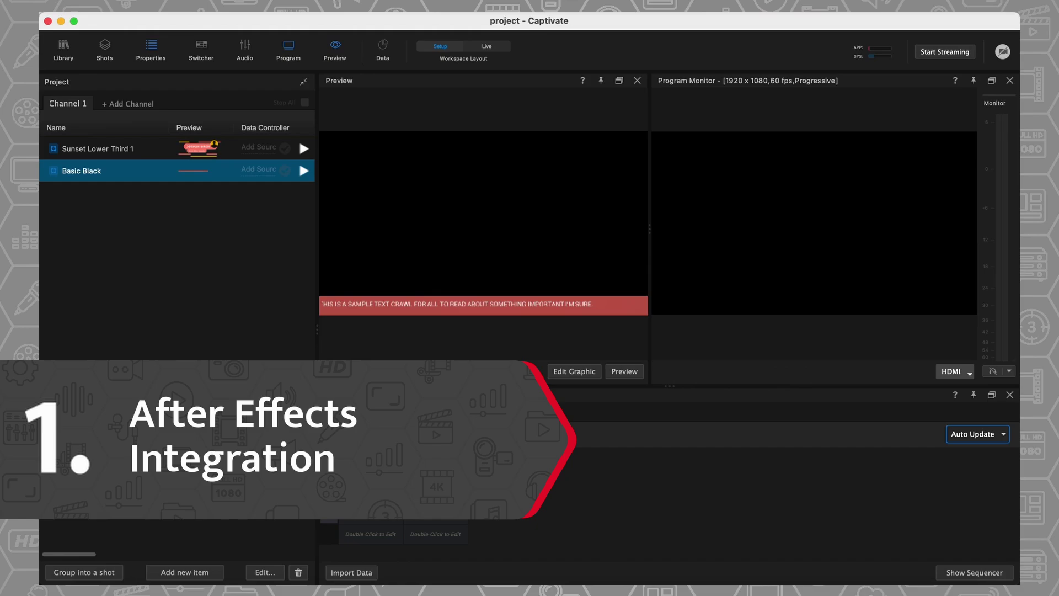
# - Scrub the lower-third animation in After Effects, then list Captivate's new item types
pyautogui.click(812, 586)
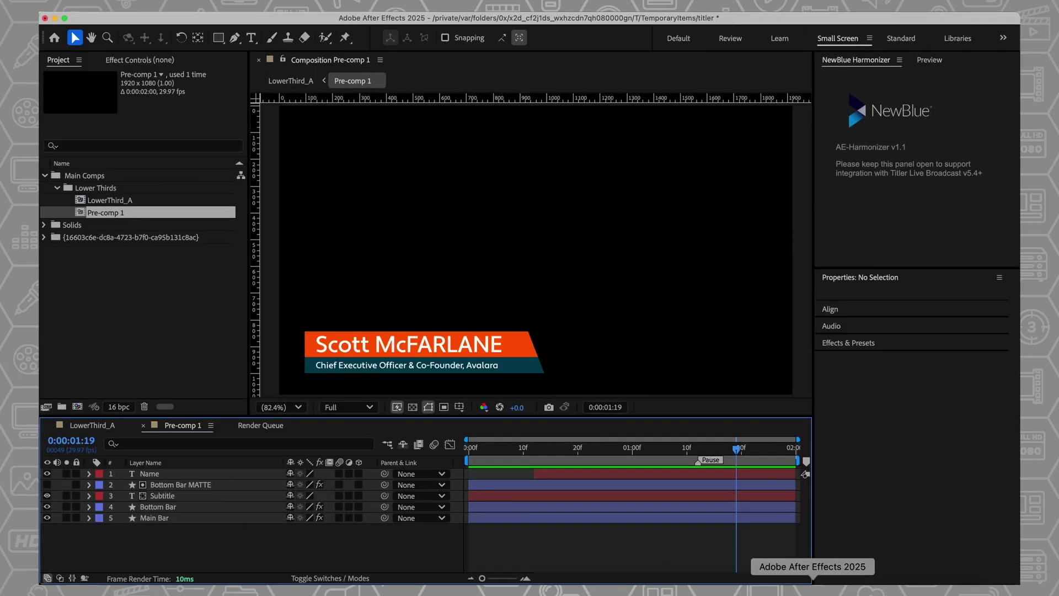
pyautogui.moveTo(726, 454)
pyautogui.mouseDown()
pyautogui.moveTo(555, 447)
pyautogui.moveTo(730, 443)
pyautogui.mouseUp()
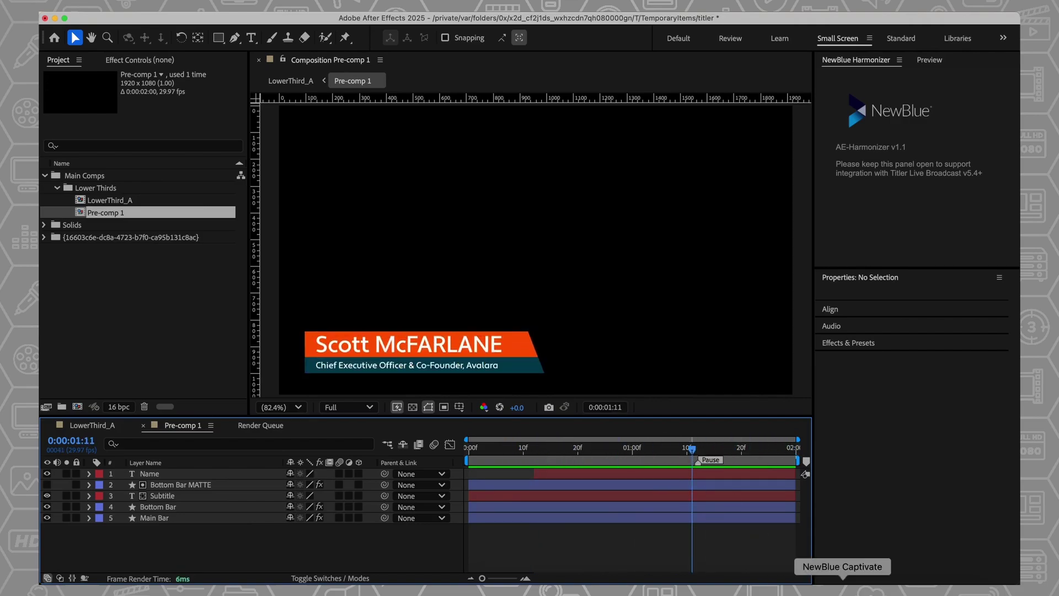
pyautogui.click(842, 586)
pyautogui.click(172, 570)
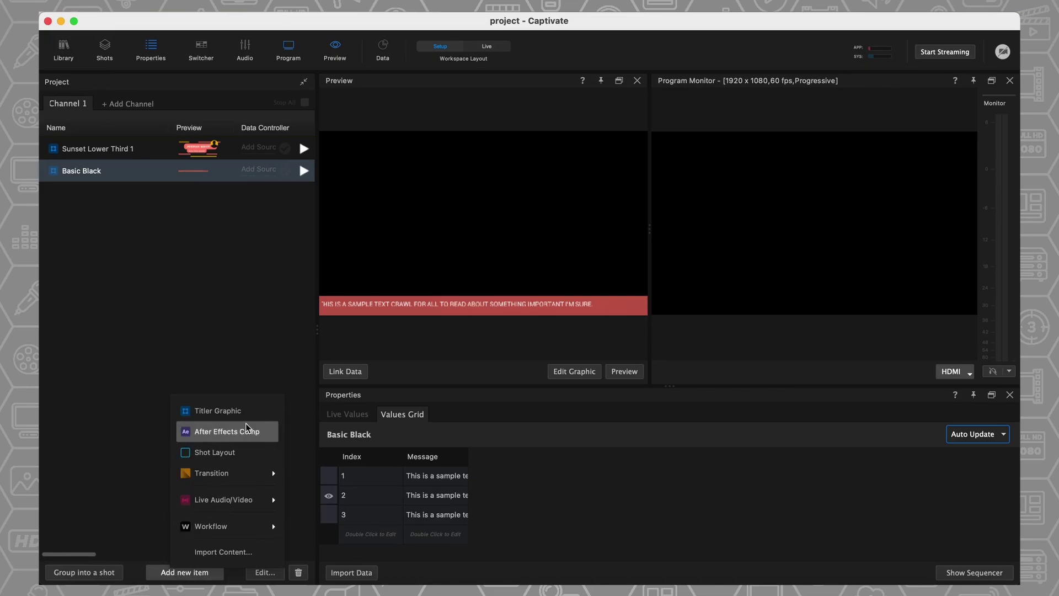
# - Import Pre-comp 1 from the Fadeout .aep project as an After Effects Comp item
pyautogui.click(227, 432)
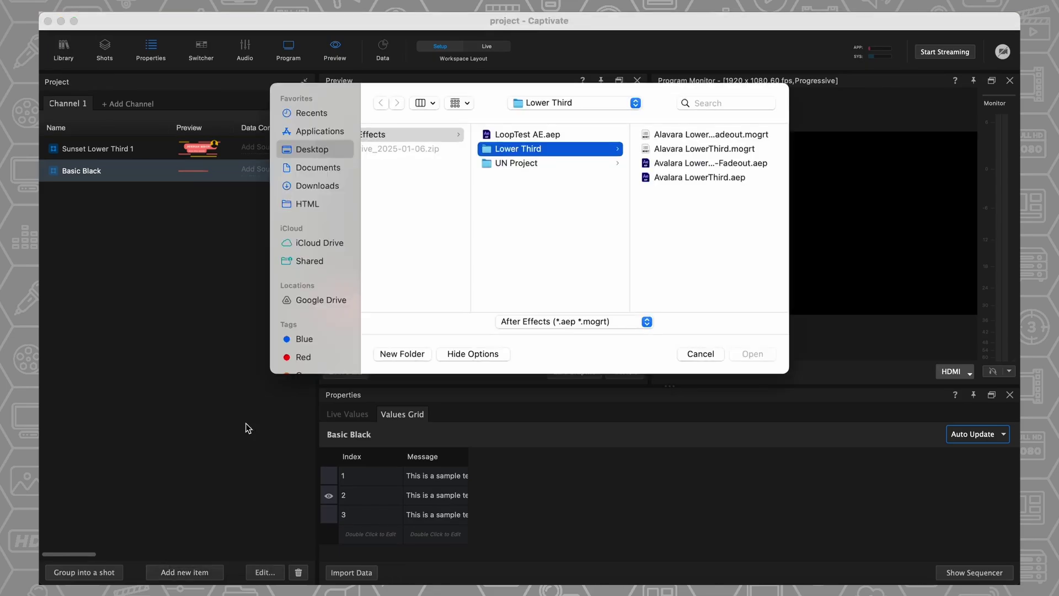
pyautogui.doubleClick(699, 167)
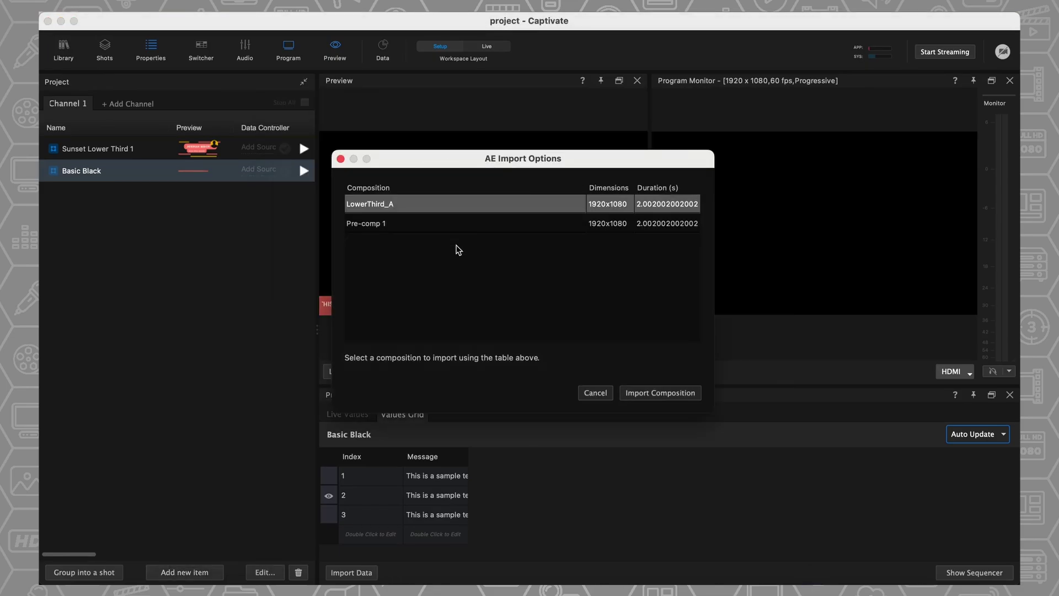
pyautogui.click(402, 223)
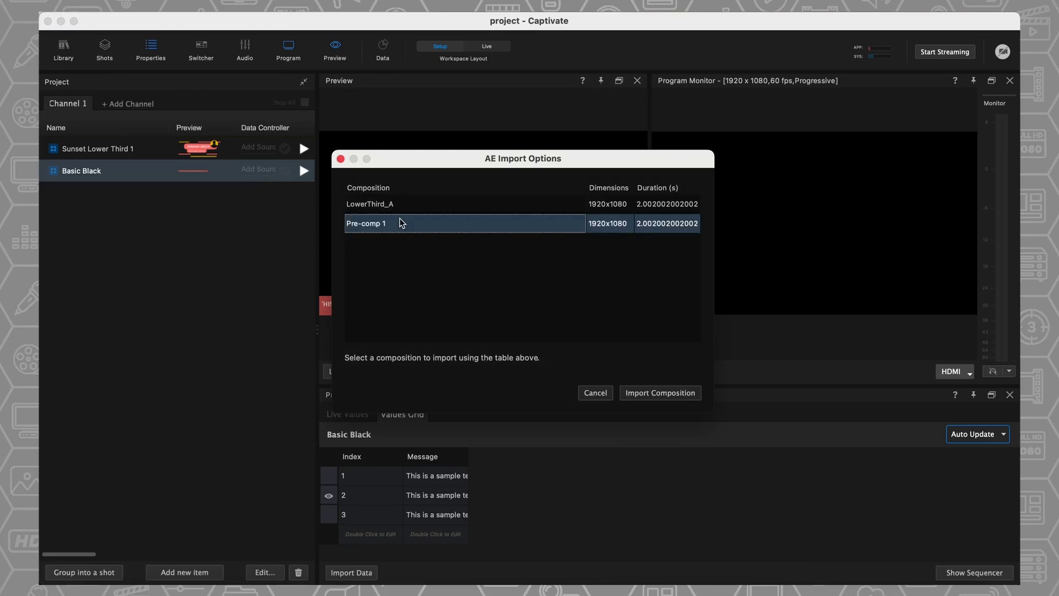
pyautogui.click(660, 394)
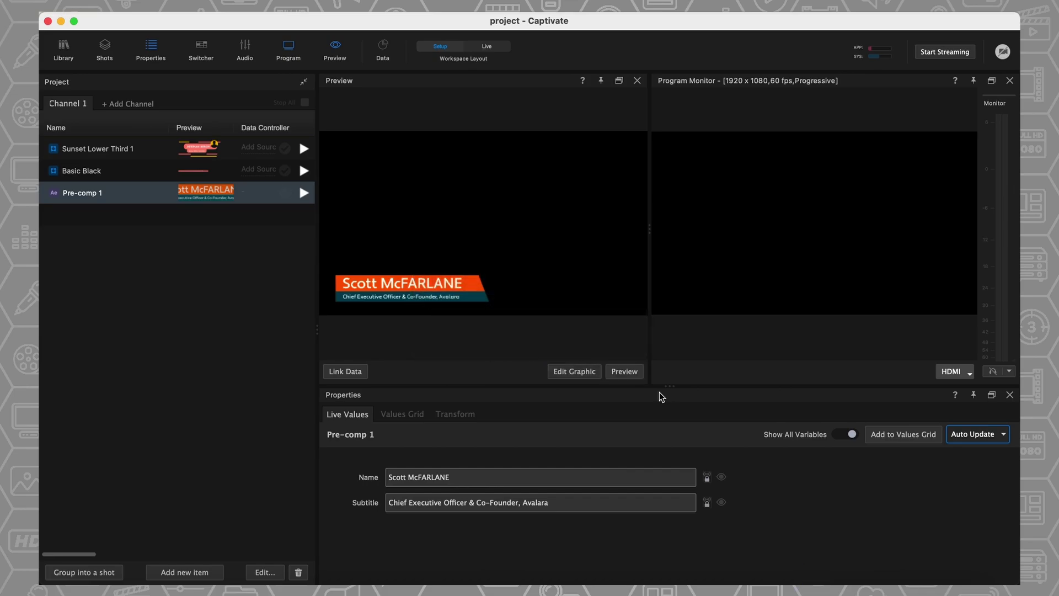
# - Air the Pre-comp 1 lower third, change its Name to another person, and show the Values Grid
pyautogui.click(303, 193)
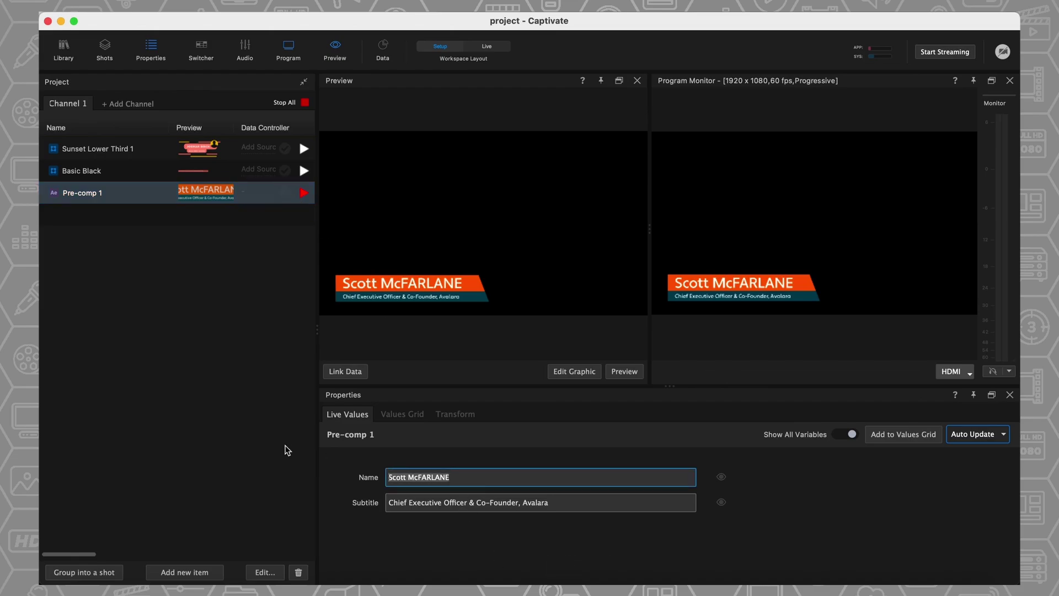
pyautogui.write('ck')
pyautogui.press('Return')
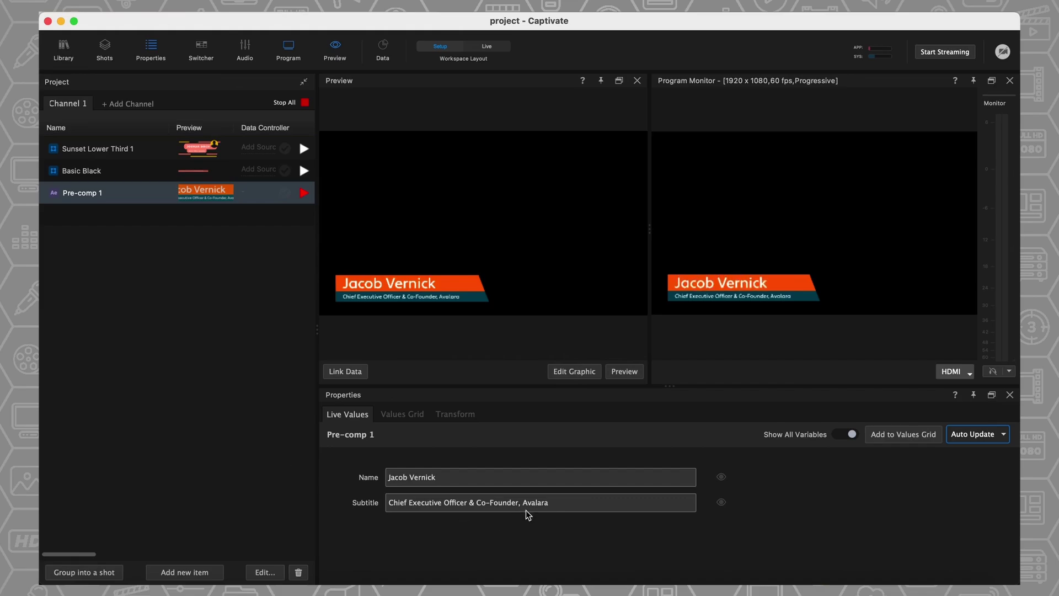
pyautogui.click(401, 414)
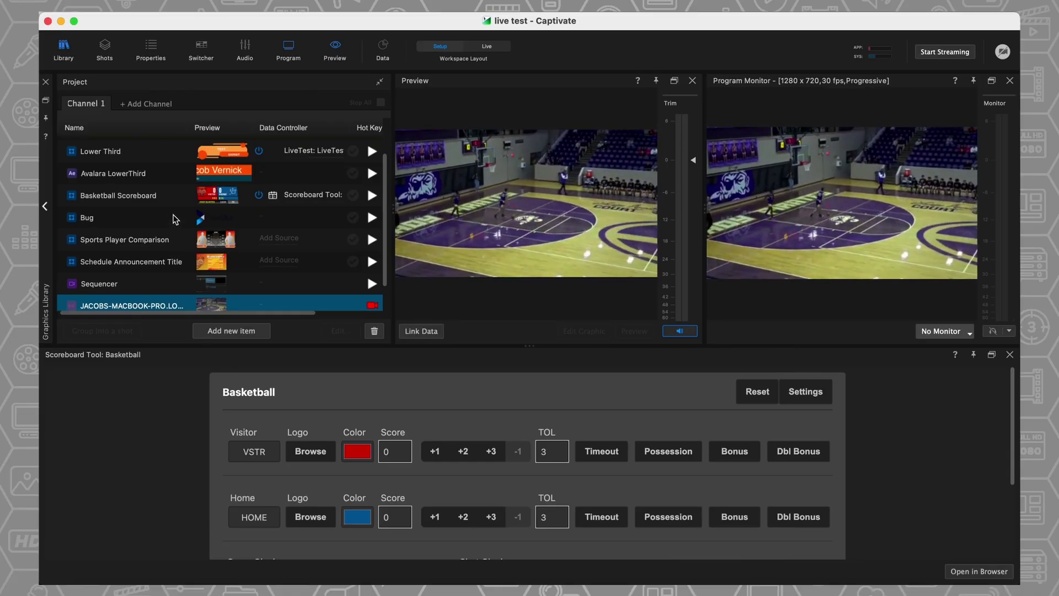
# - Play the Basketball Scoreboard to air and widen the Project list to show durations
pyautogui.click(170, 204)
pyautogui.click(373, 196)
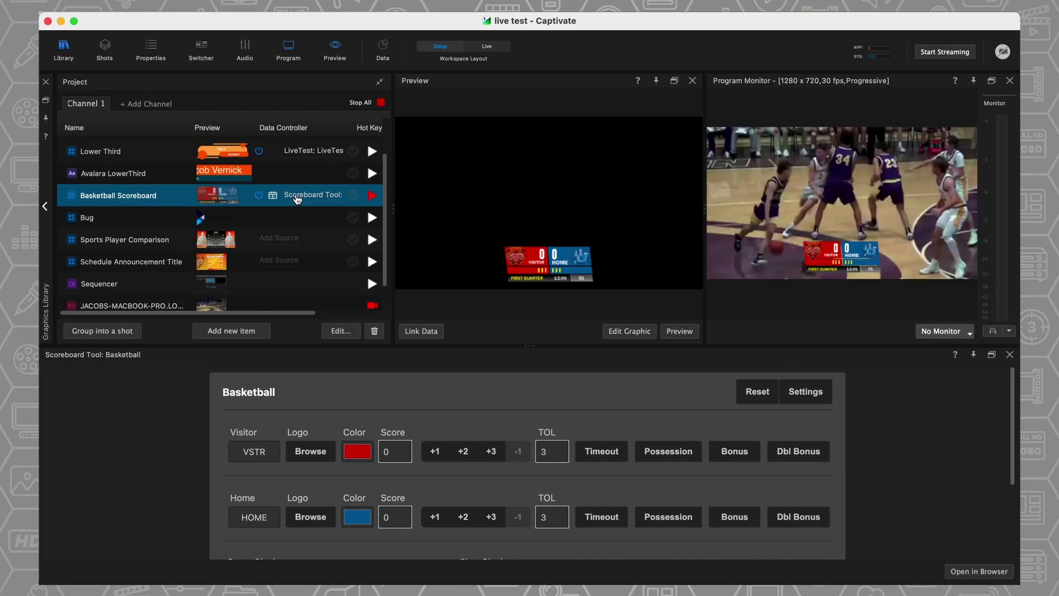
pyautogui.doubleClick(392, 215)
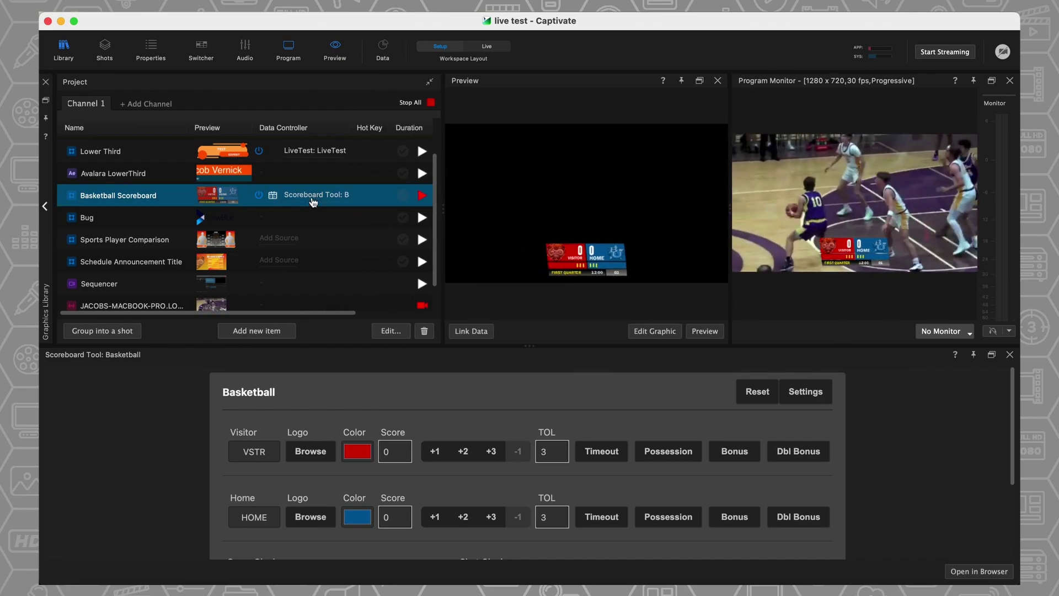
pyautogui.moveTo(309, 200); pyautogui.dragTo(336, 195)
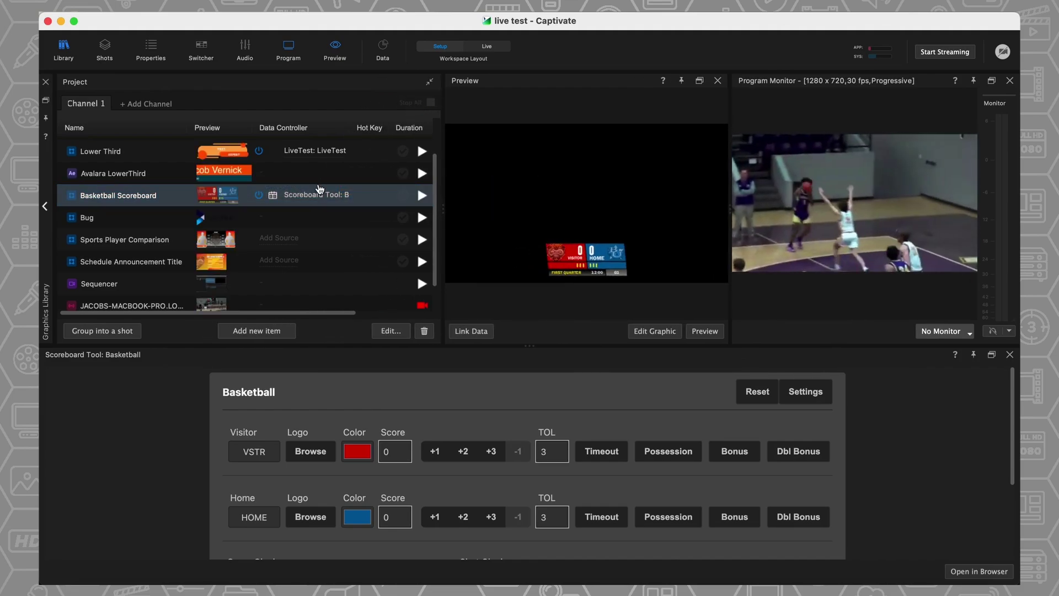
# - Bring up the scoreboard's Data Controller choices and the Sports data sources
pyautogui.click(317, 190)
pyautogui.moveTo(344, 256)
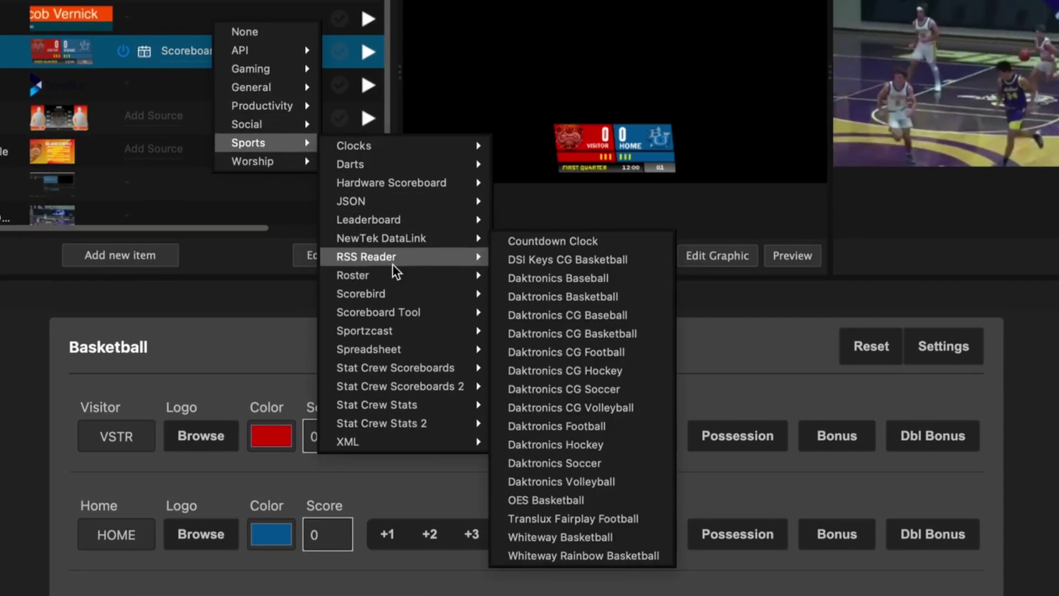
pyautogui.moveTo(377, 303)
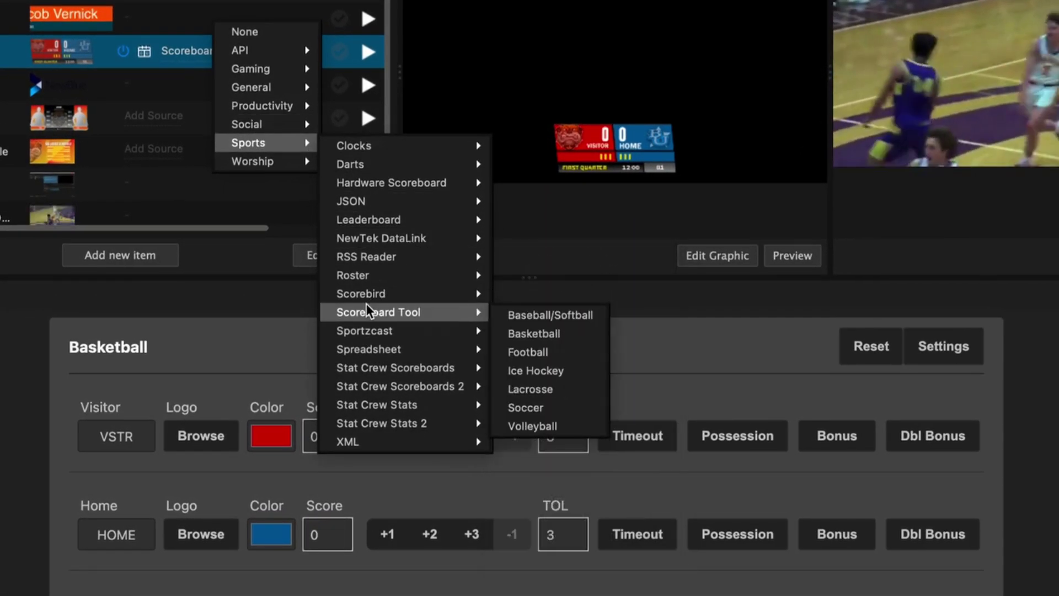
pyautogui.moveTo(365, 353)
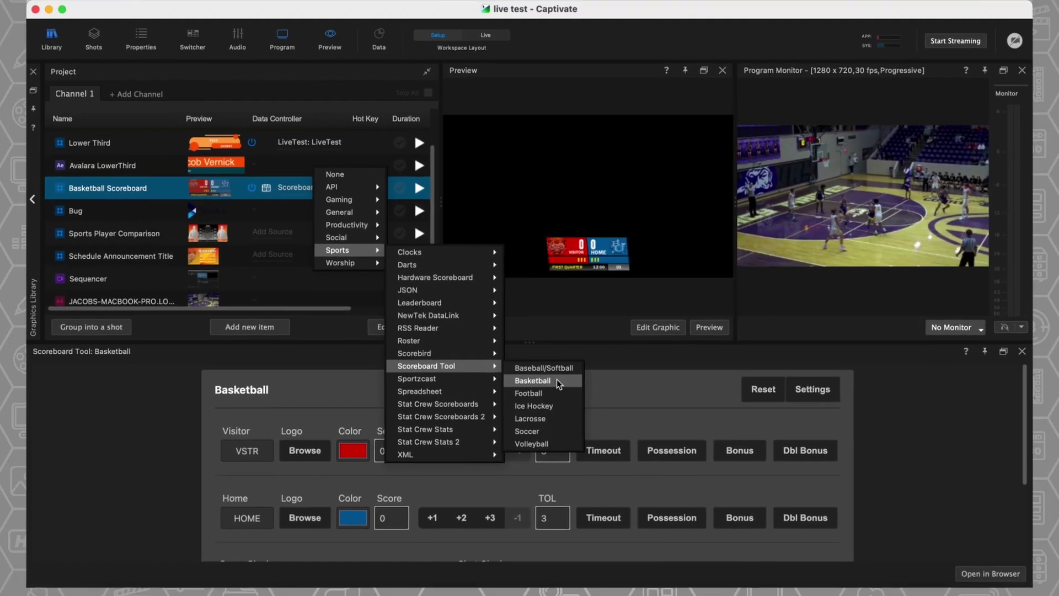
# - Drive the scoreboard from the Basketball Scoreboard Tool and reset all game values
pyautogui.click(555, 380)
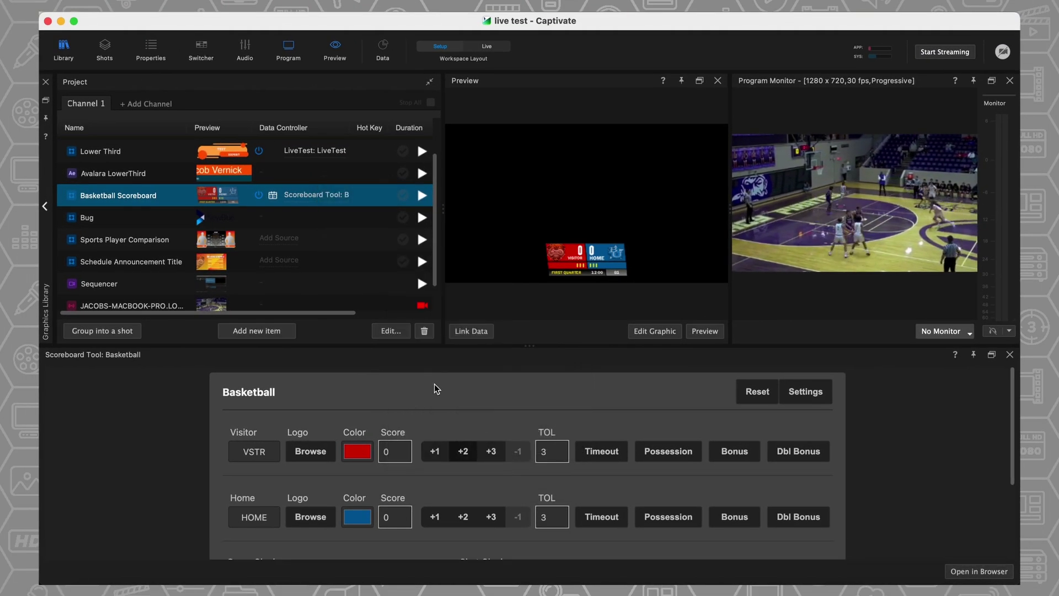
pyautogui.click(756, 391)
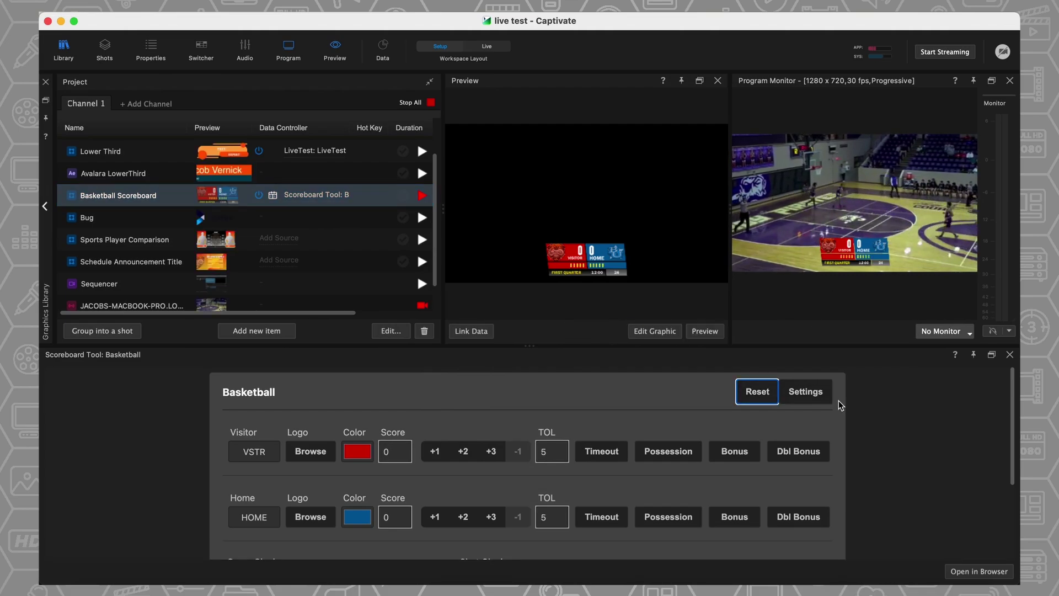
pyautogui.scroll(-1, 838, 400)
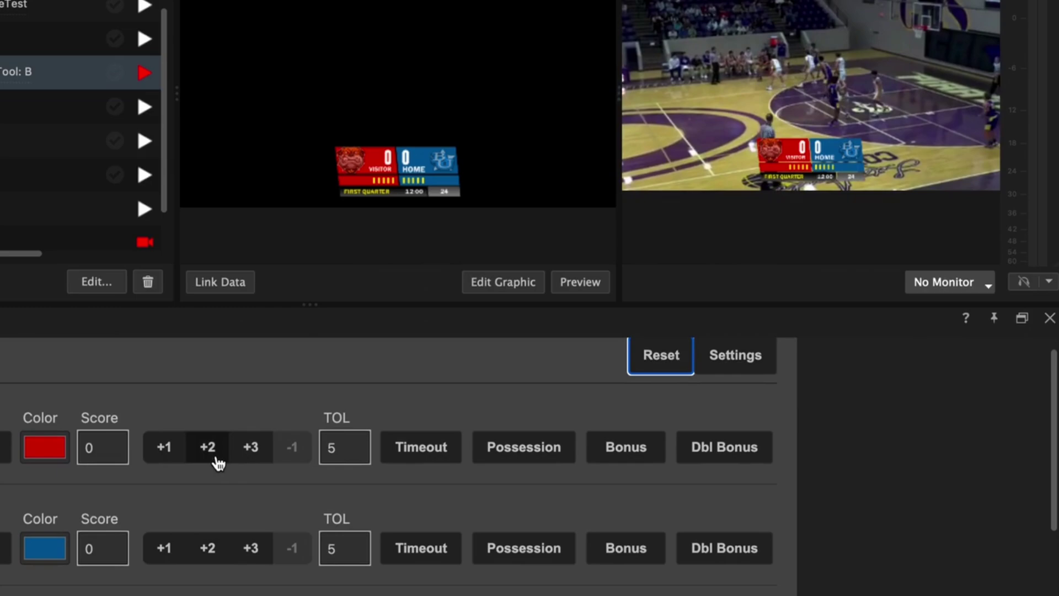
# - Add 2 points to Visitor and 3 to Home, call a home timeout, and start the game clock
pyautogui.click(468, 444)
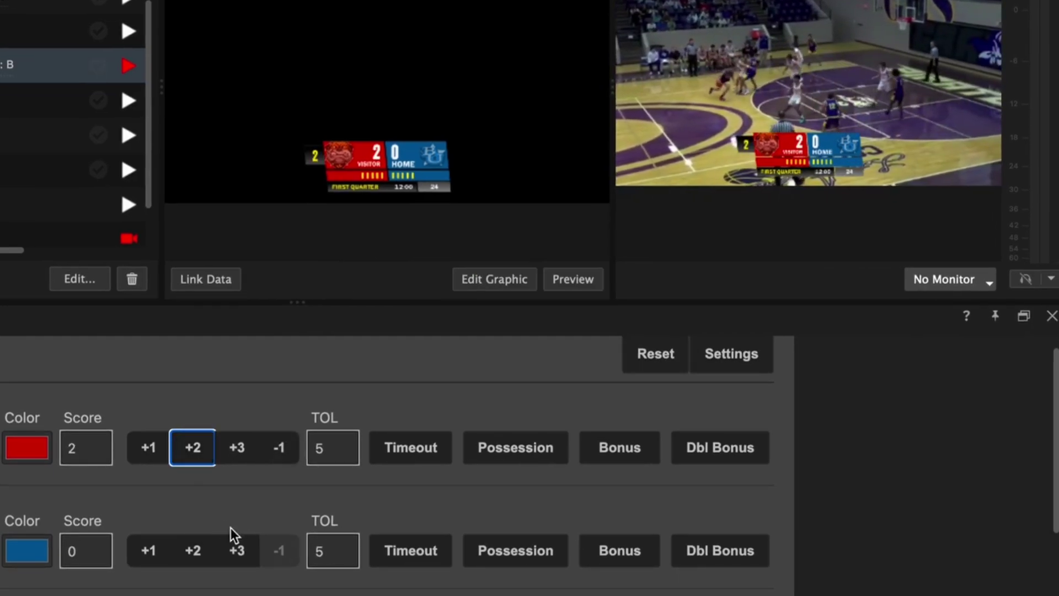
pyautogui.click(237, 552)
pyautogui.click(411, 558)
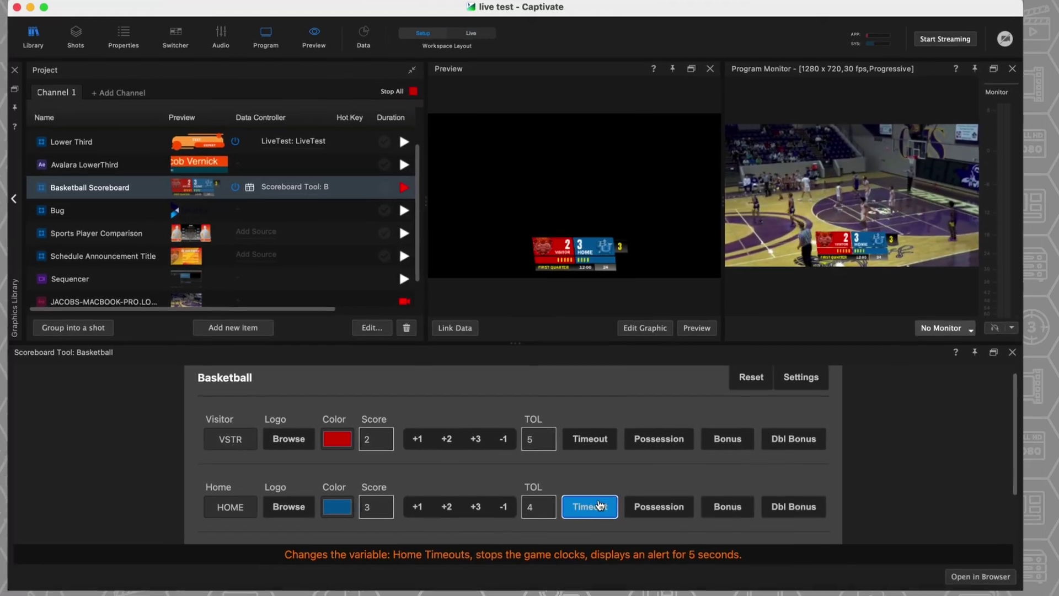
pyautogui.scroll(-3, 600, 505)
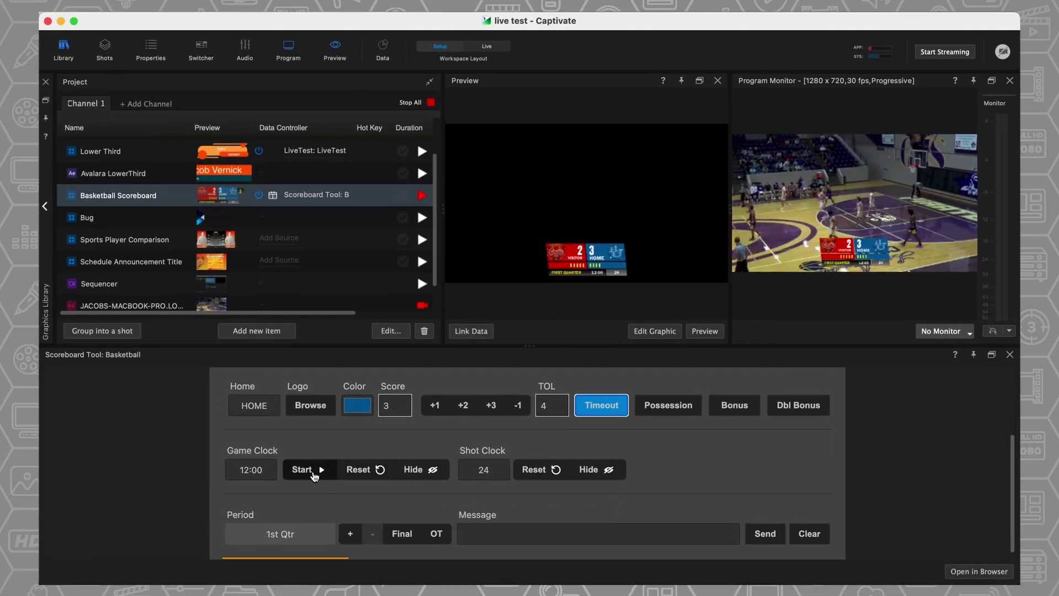
pyautogui.click(310, 469)
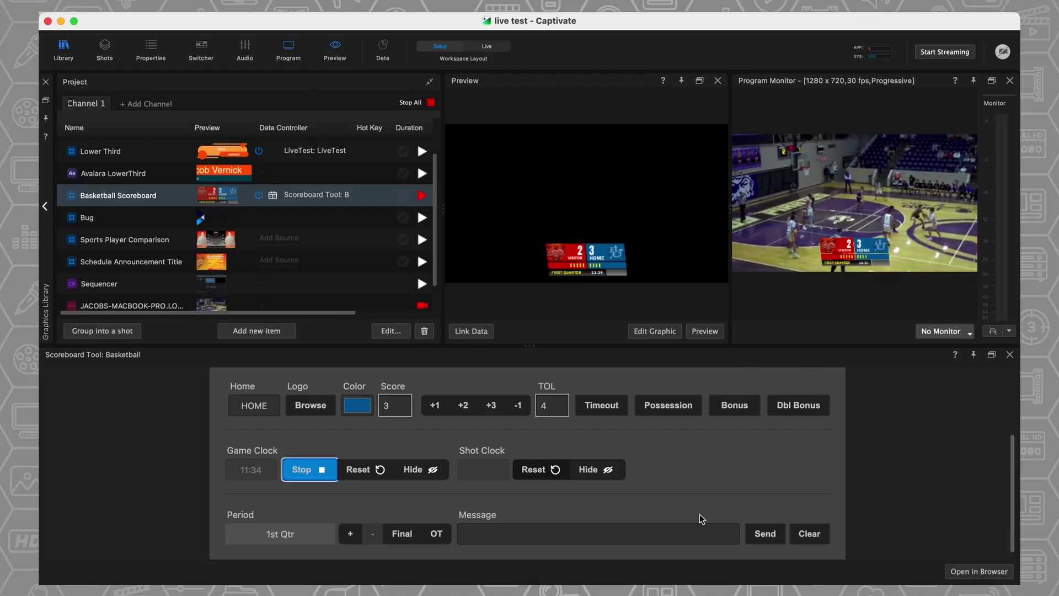
# - Open the Scoreboard Tool controller in the local browser and maximize the Chrome window
pyautogui.click(975, 572)
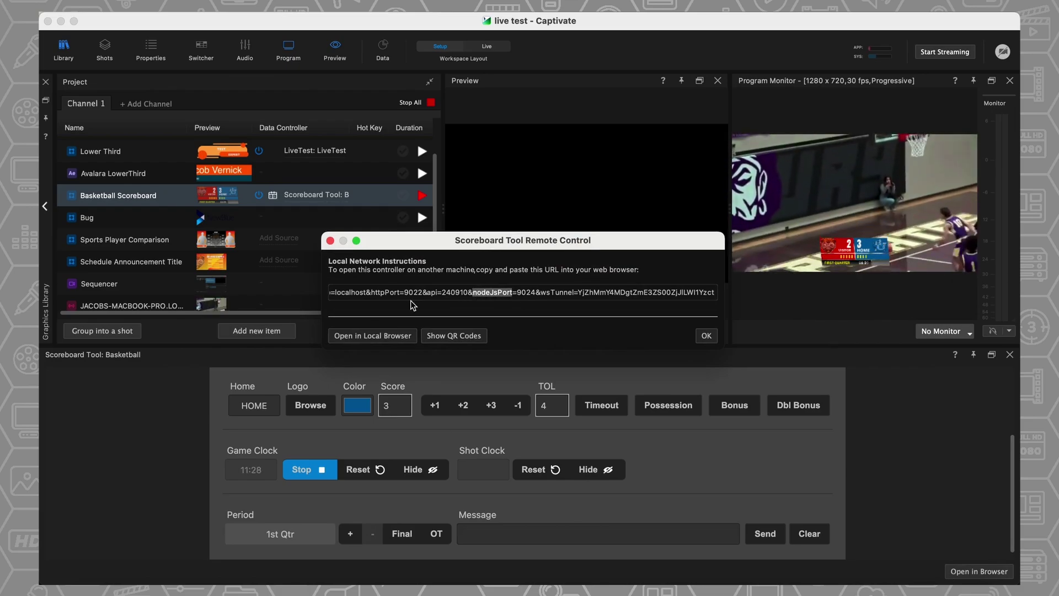
pyautogui.click(377, 336)
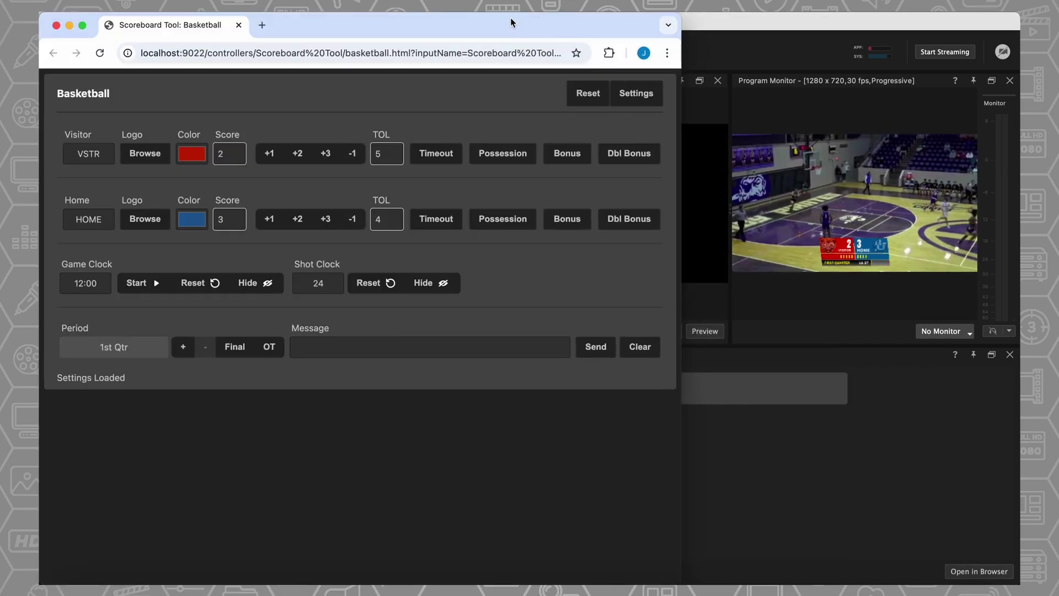
pyautogui.doubleClick(511, 18)
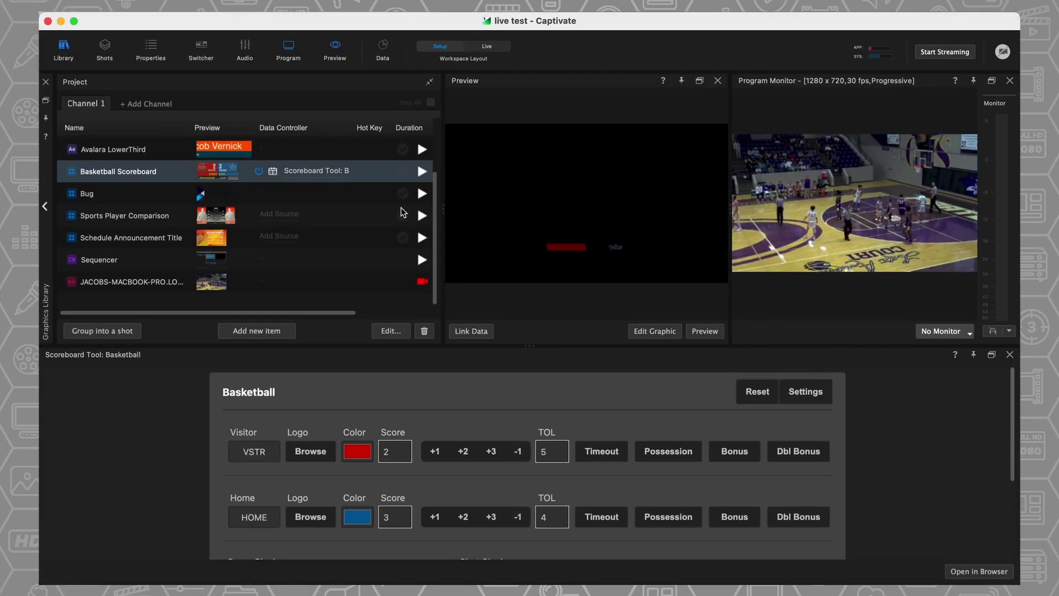
# - Air and then stop Sports Player Comparison, then play the Schedule Announcement Title
pyautogui.click(423, 216)
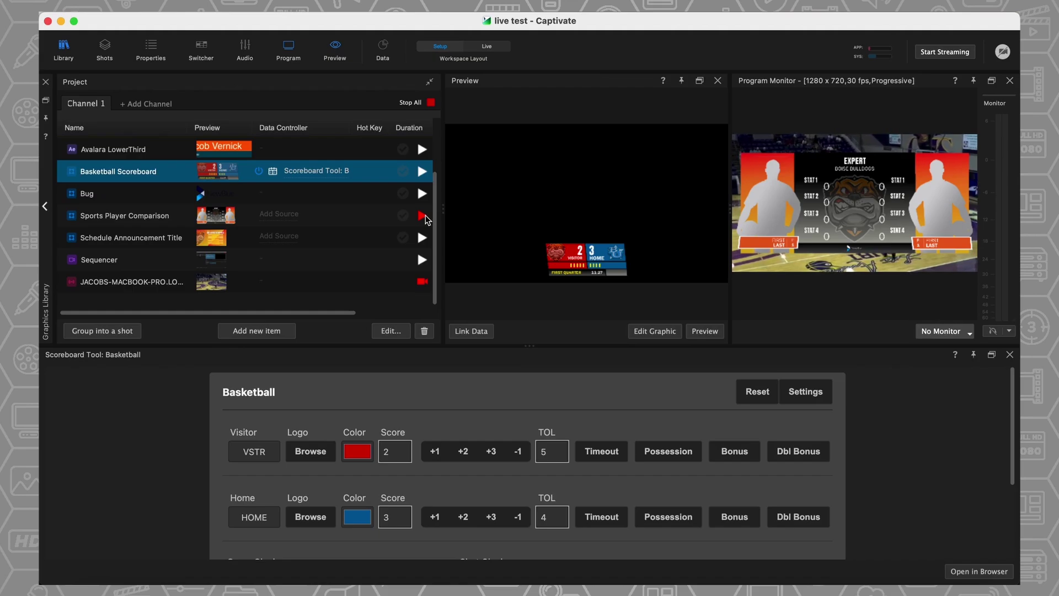
pyautogui.click(424, 217)
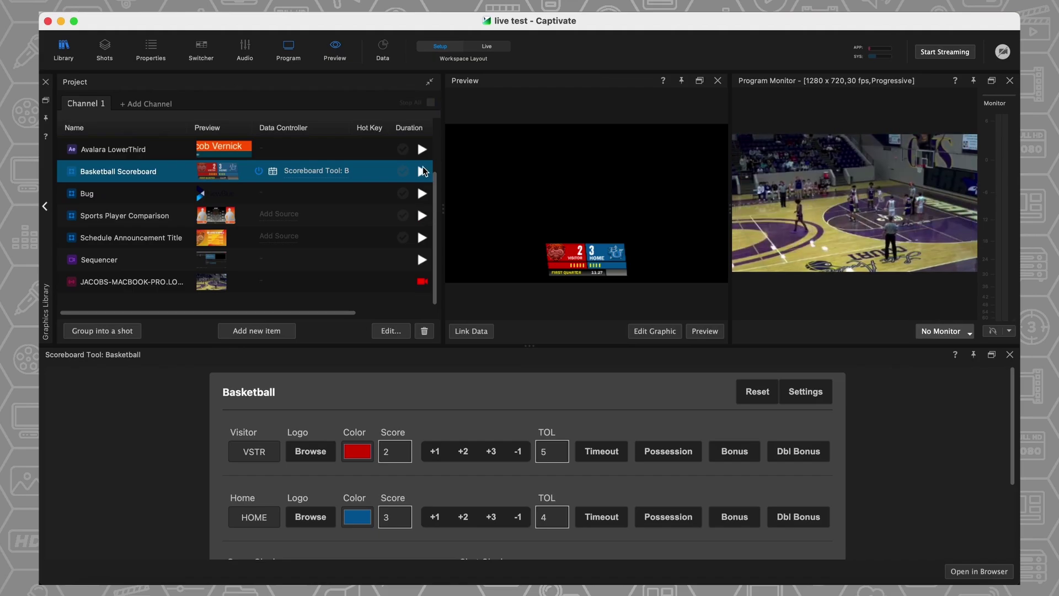
pyautogui.click(420, 234)
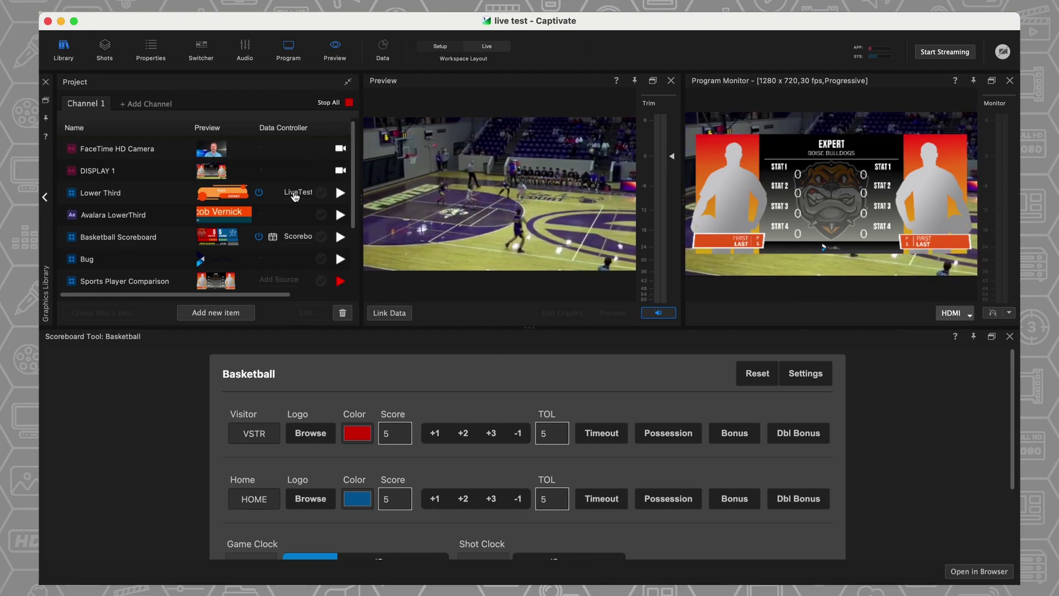
# - Open the Lower Third row's LiveTest data controller as the Captivate API Example page
pyautogui.click(154, 197)
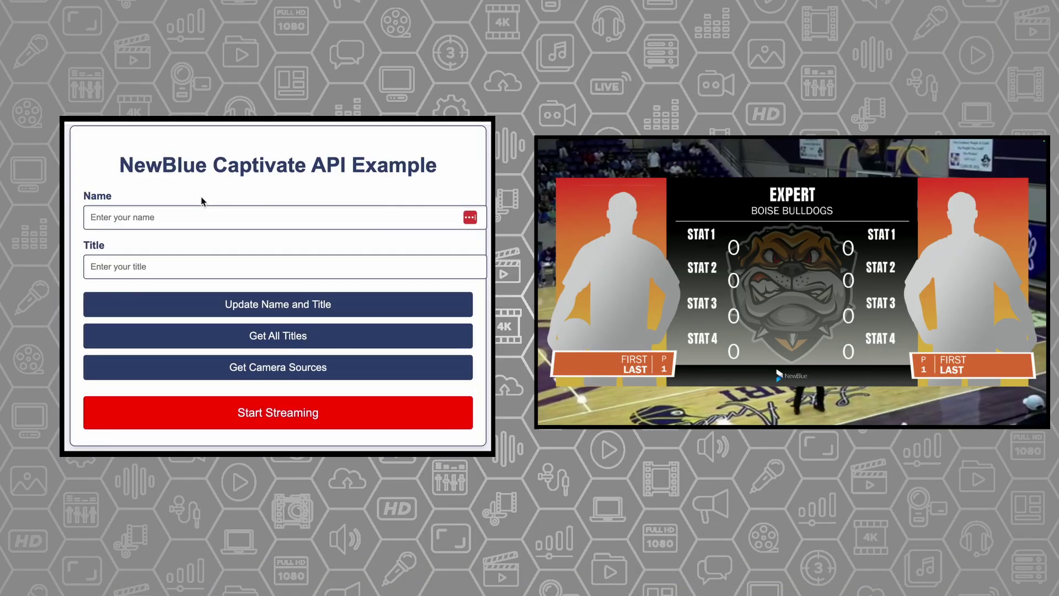
# - List all titles, take Sports Player Comparison off air, and put the Lower Third on air
pyautogui.click(221, 339)
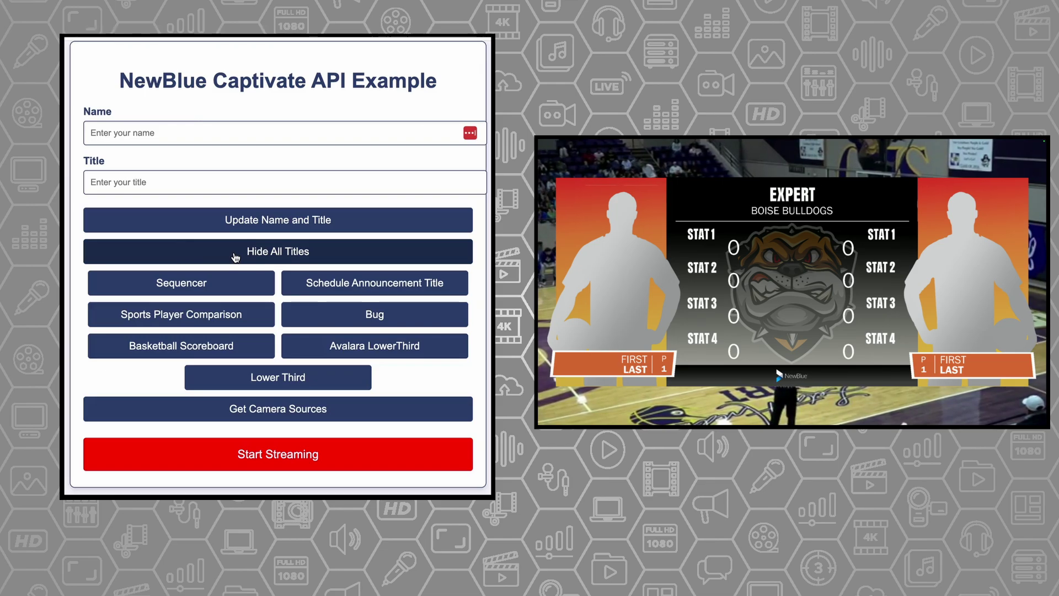
pyautogui.click(201, 313)
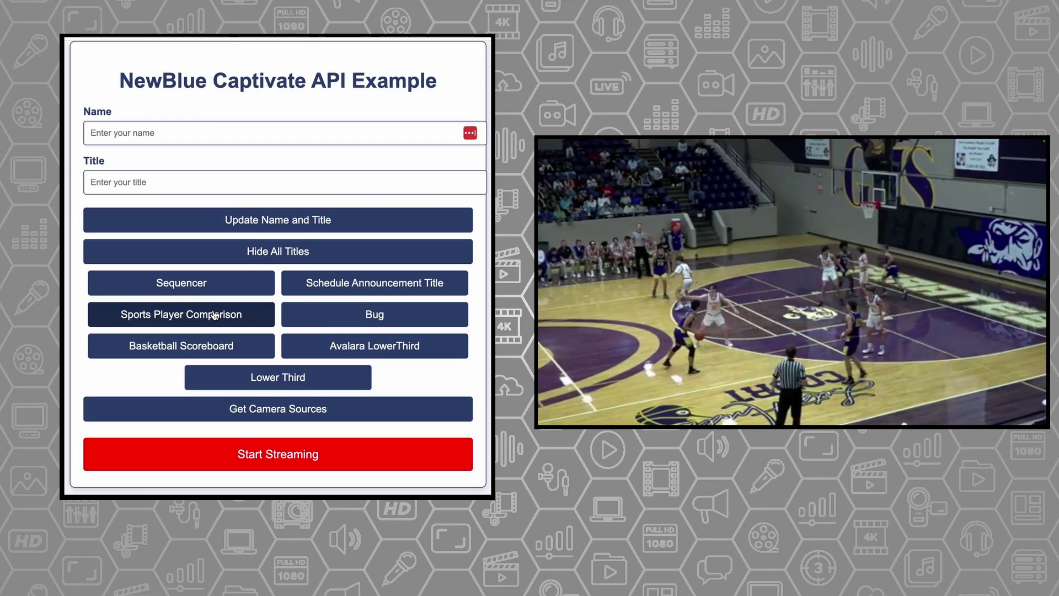
pyautogui.click(281, 377)
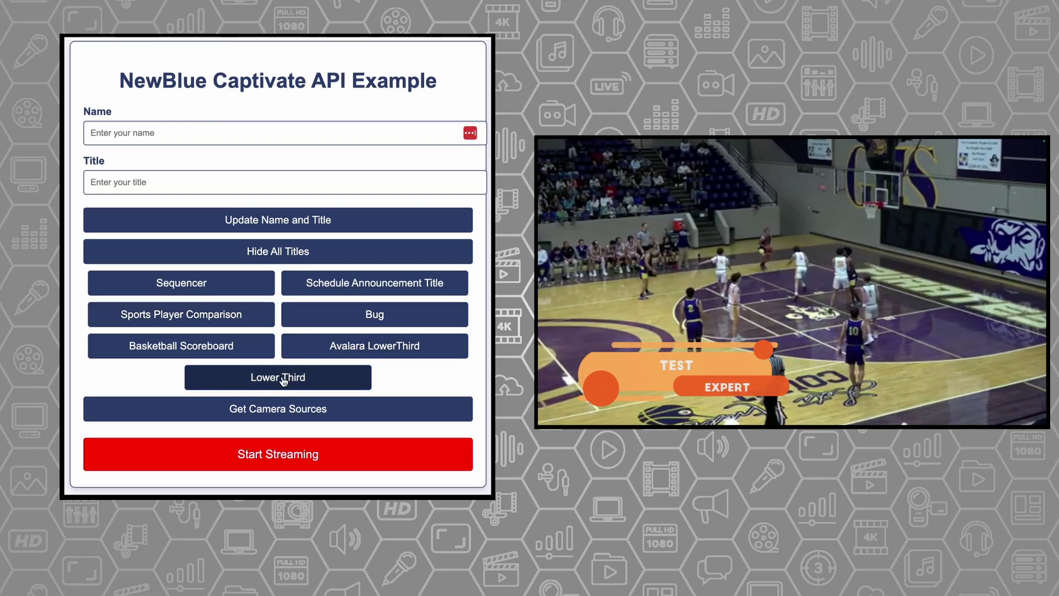
# - Enter the presenter's name and title NewBlue, and send them to the lower third
pyautogui.click(149, 125)
pyautogui.write('Jacob Vernick')
pyautogui.press('Tab')
pyautogui.write('New')
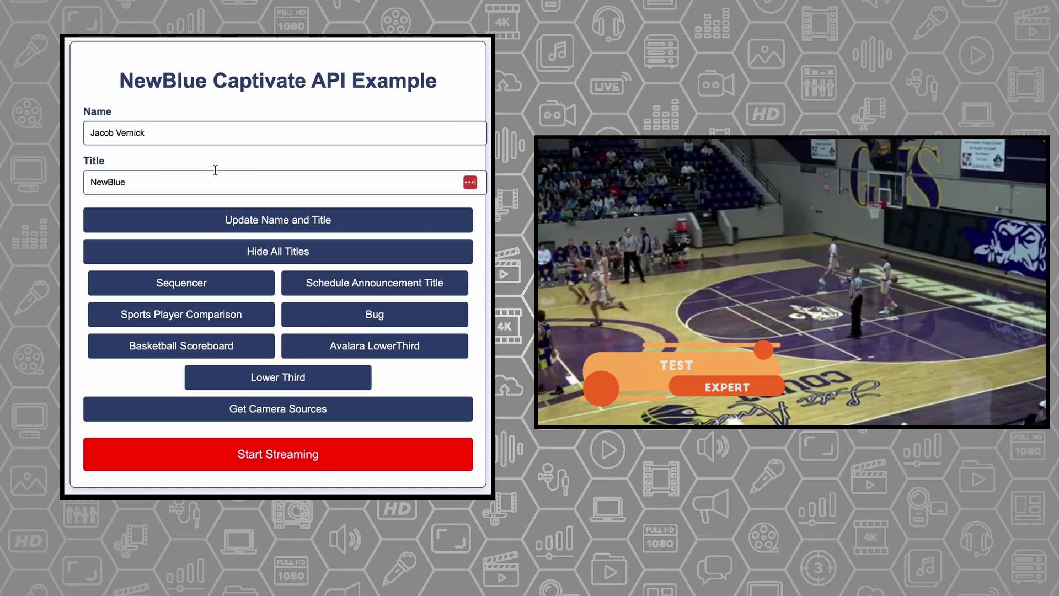
pyautogui.click(199, 225)
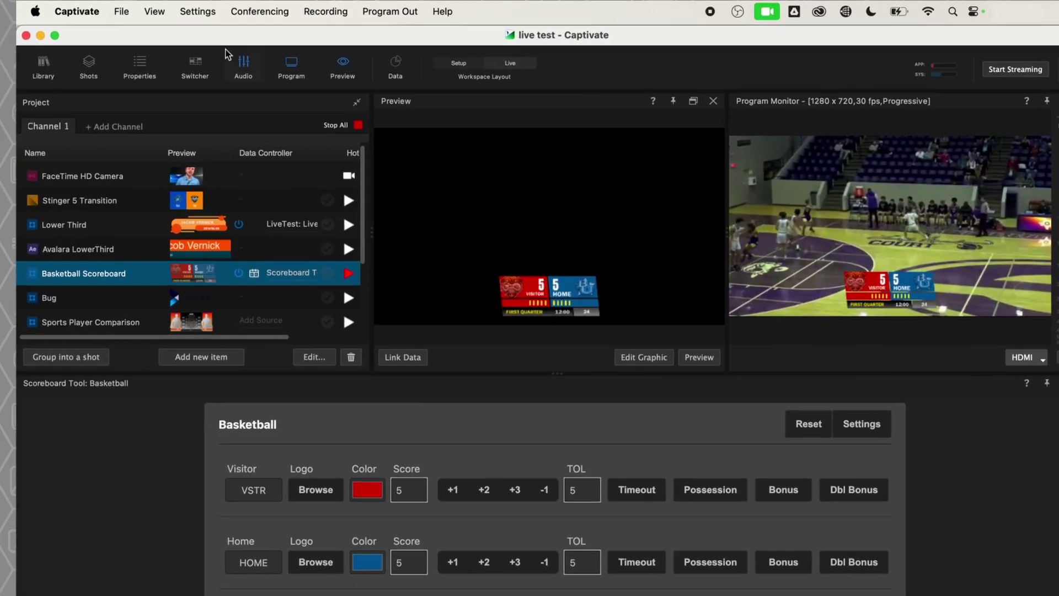
# - Set the Blackmagic Design ATEM workflow to Media Capture in the ATEM device settings
pyautogui.click(203, 10)
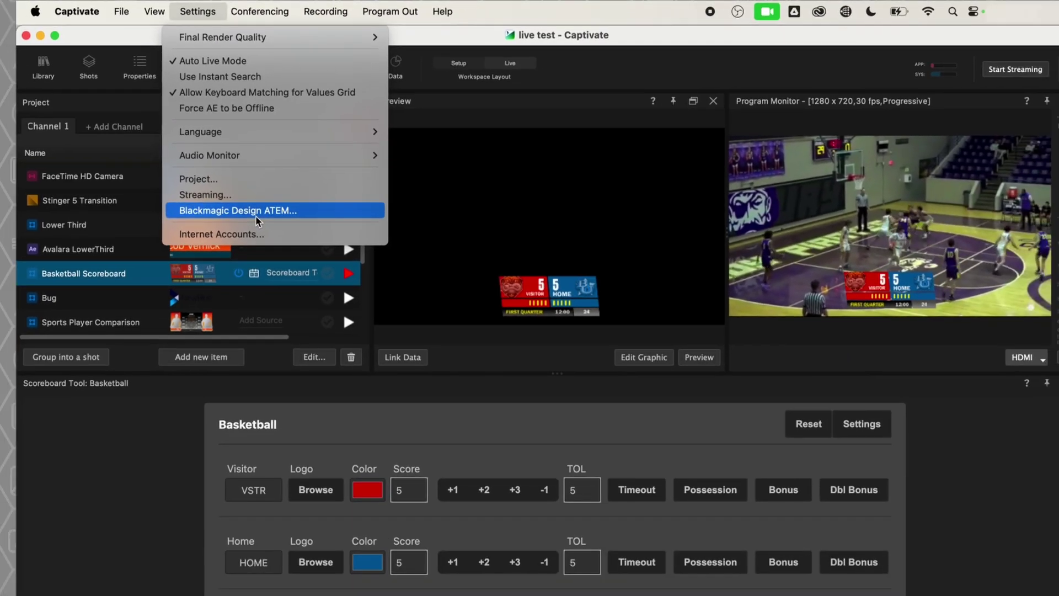
pyautogui.click(254, 345)
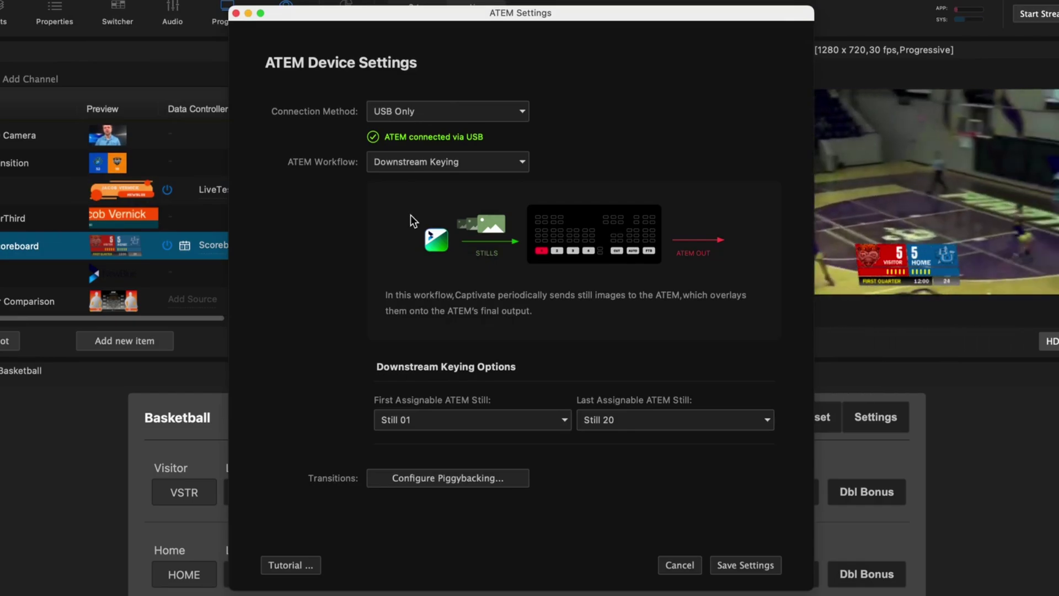
pyautogui.click(470, 162)
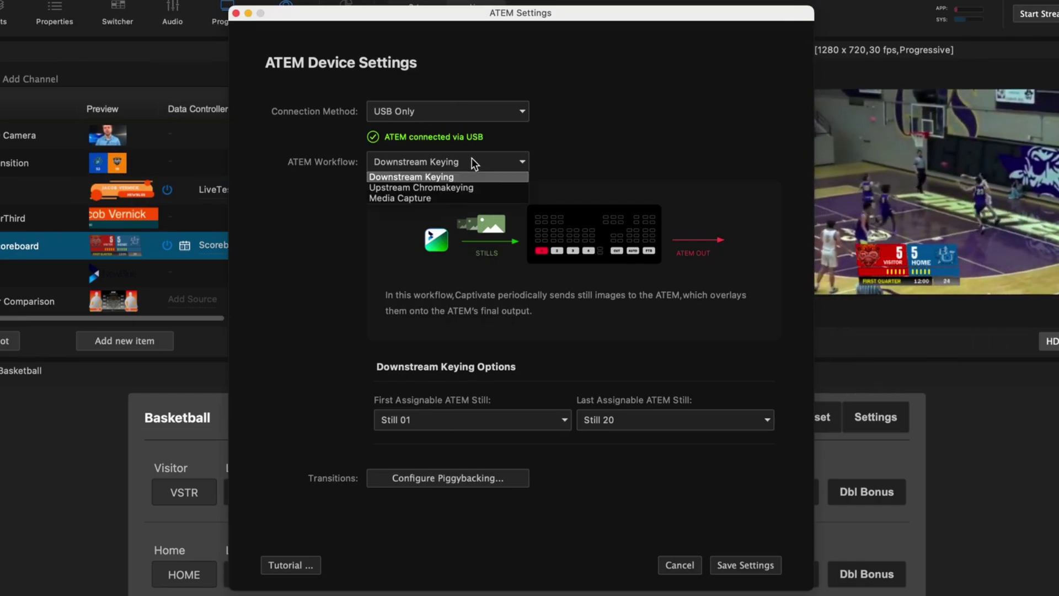
pyautogui.click(466, 189)
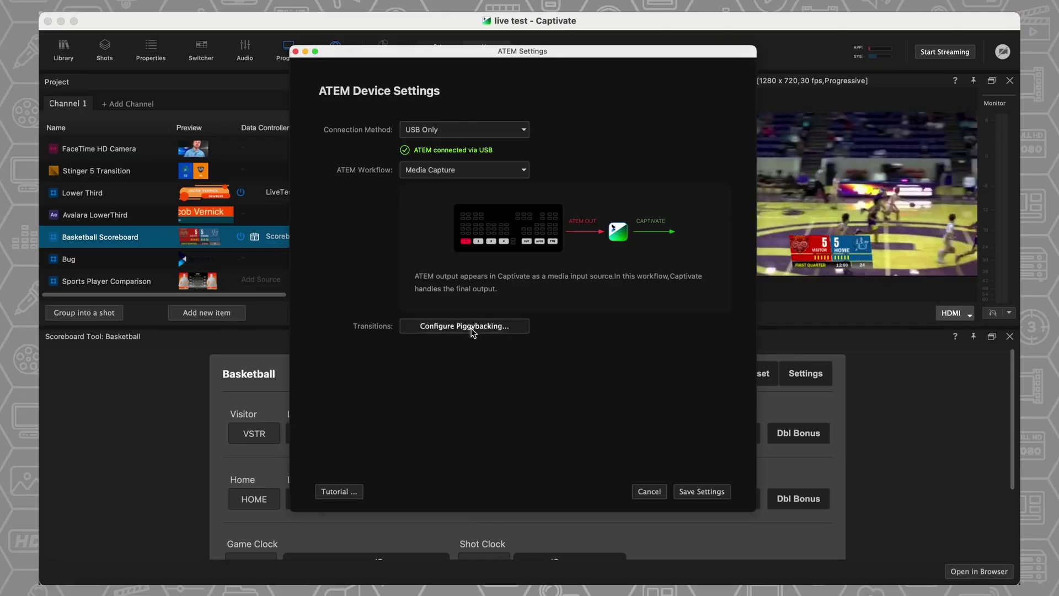
# - Open the ATEM Configure Piggybacking transition options
pyautogui.click(472, 326)
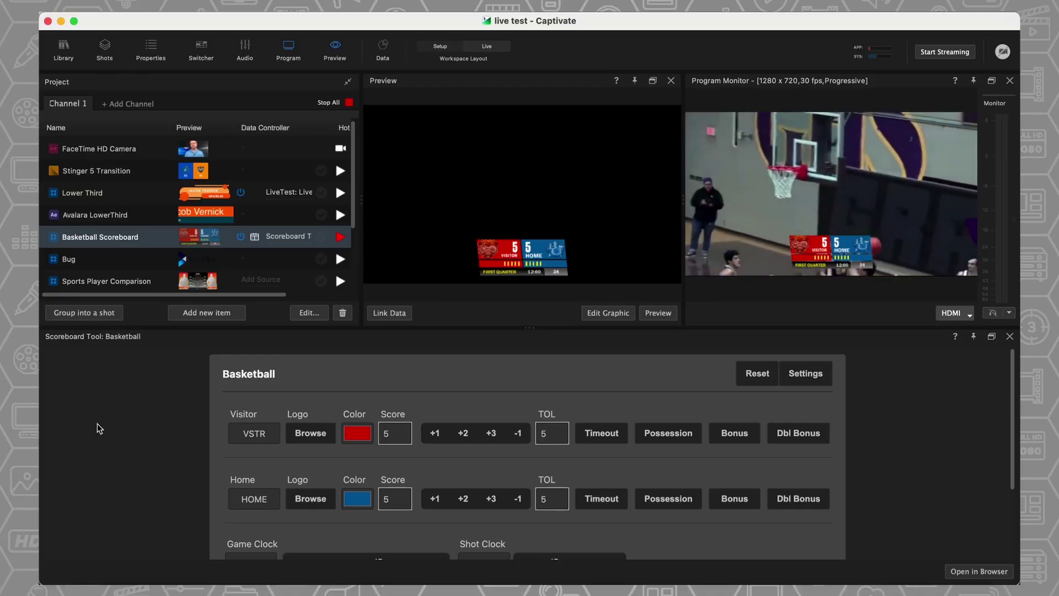
# - In ATEM Software Control, check which stills are loaded in the Media Player dropdown
pyautogui.click(909, 589)
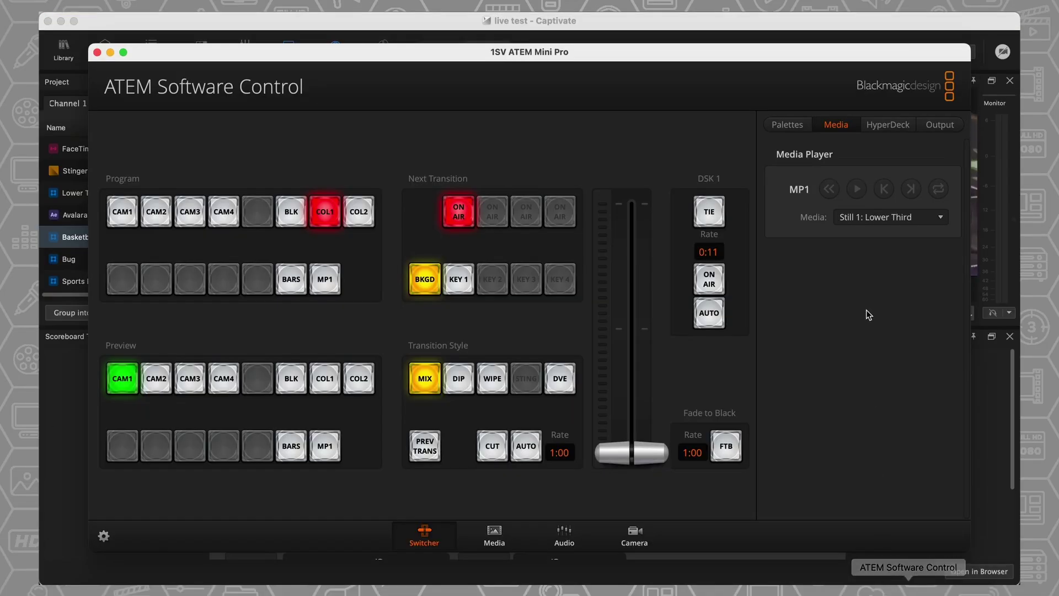
pyautogui.click(871, 223)
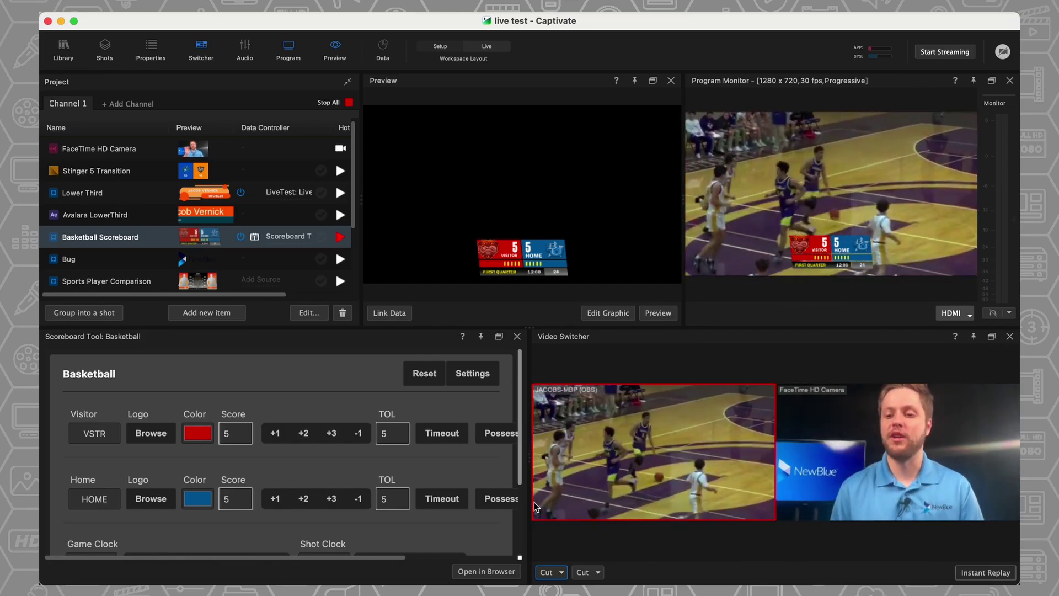
# - Cut the program output to the FaceTime HD Camera, keeping the scoreboard overlay
pyautogui.click(931, 443)
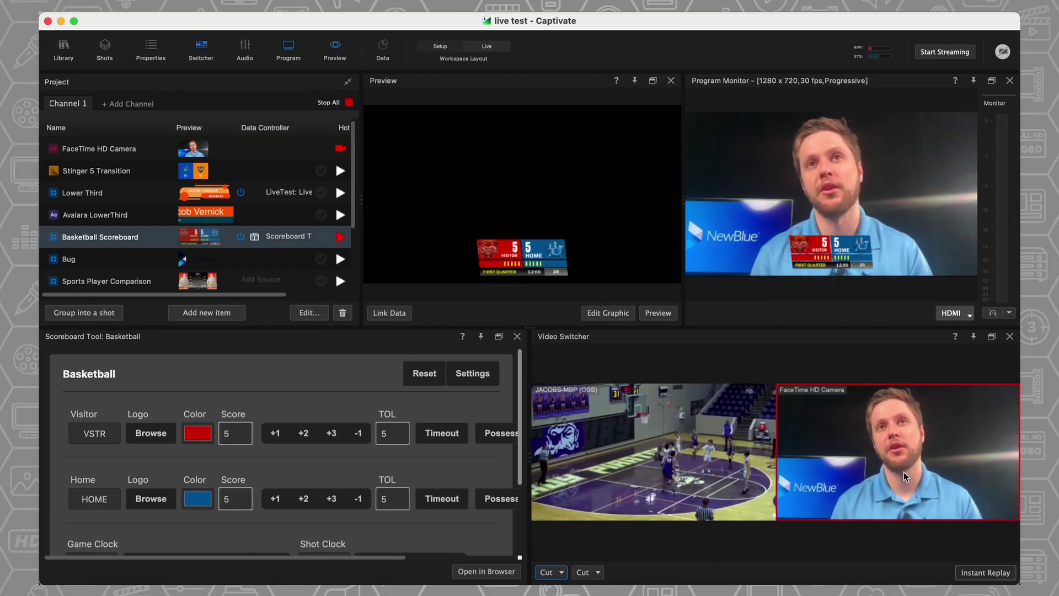
# - Arm the OBS source and FaceTime HD Camera, with a 30-second buffer and Stinger 5 Transition for replay start and stop
pyautogui.click(984, 574)
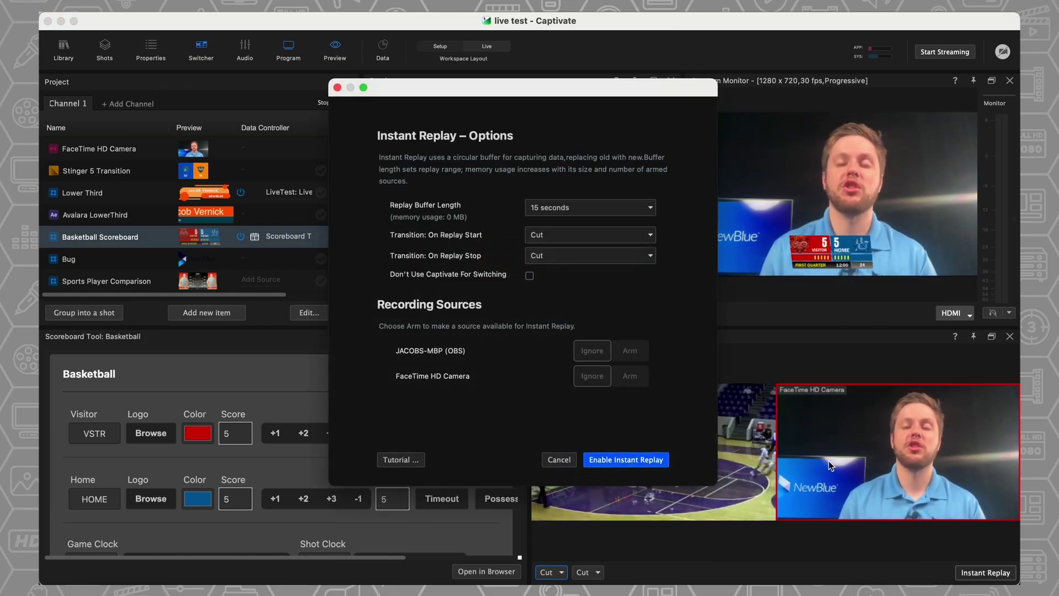
pyautogui.click(631, 350)
pyautogui.click(631, 378)
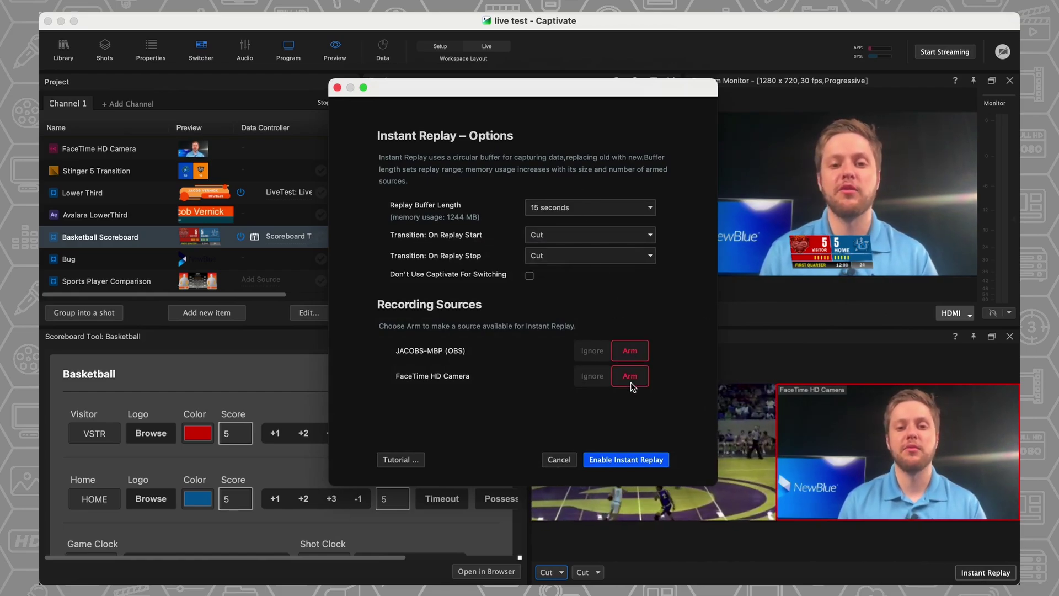
pyautogui.click(584, 211)
pyautogui.click(574, 228)
pyautogui.click(574, 234)
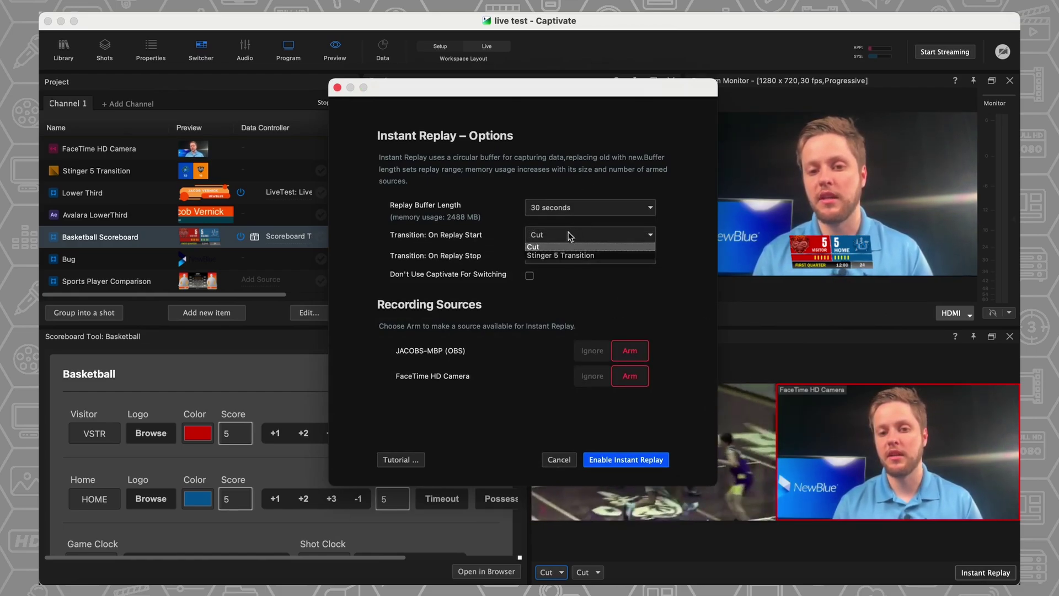
pyautogui.click(563, 254)
pyautogui.click(558, 256)
pyautogui.click(560, 276)
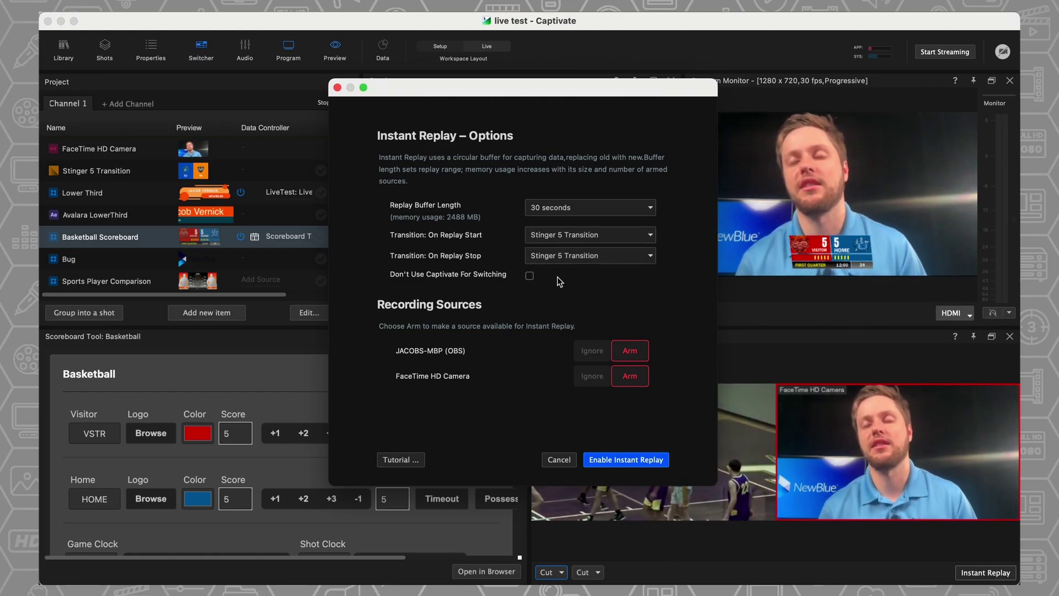
# - Enable instant replay and cue the replay playhead near 00:02 on the timeline
pyautogui.click(639, 459)
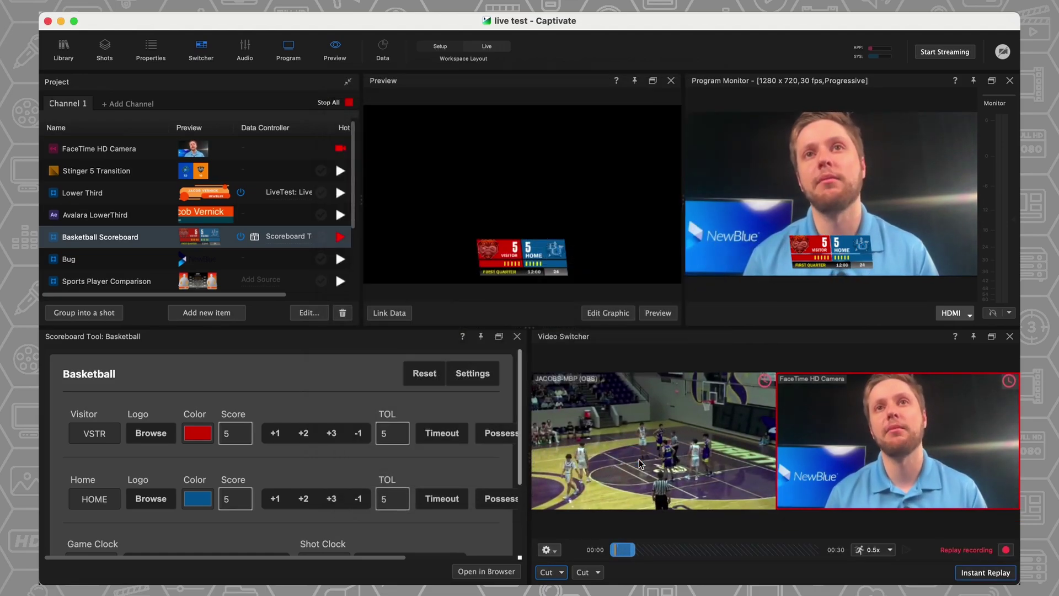
pyautogui.click(622, 557)
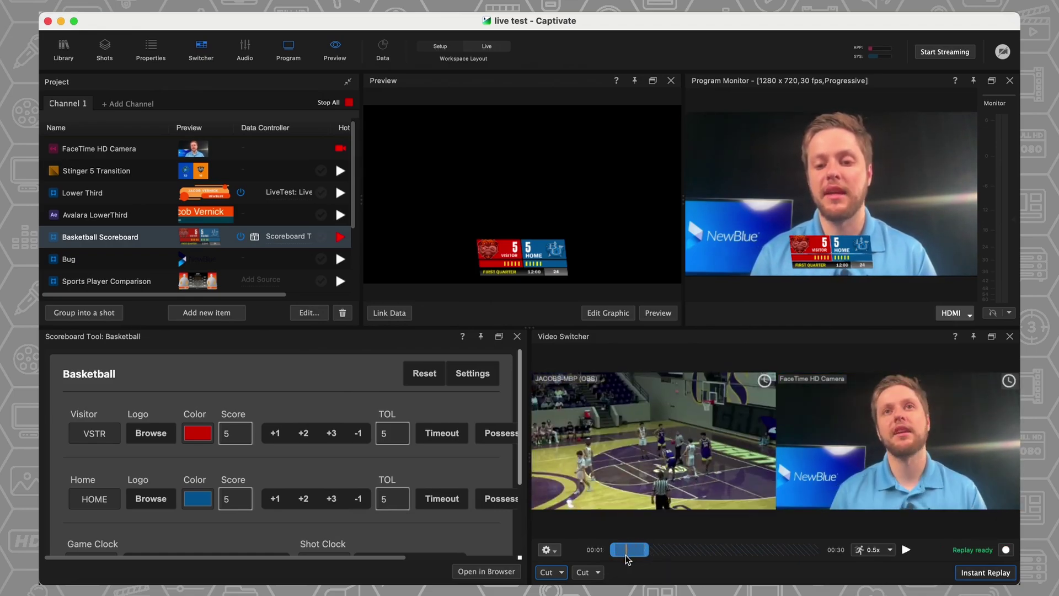
pyautogui.click(616, 558)
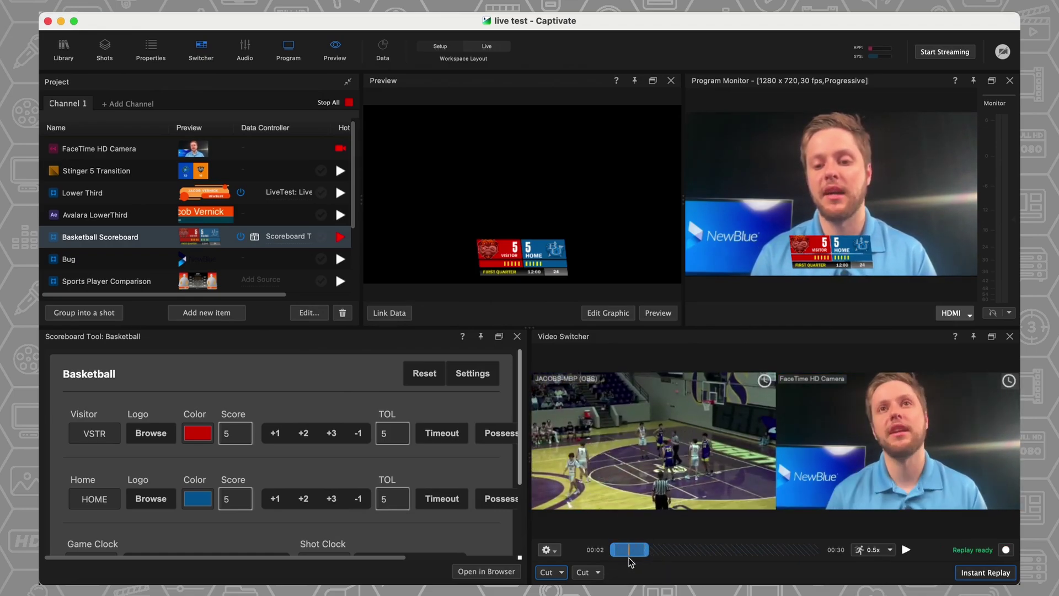
pyautogui.click(619, 558)
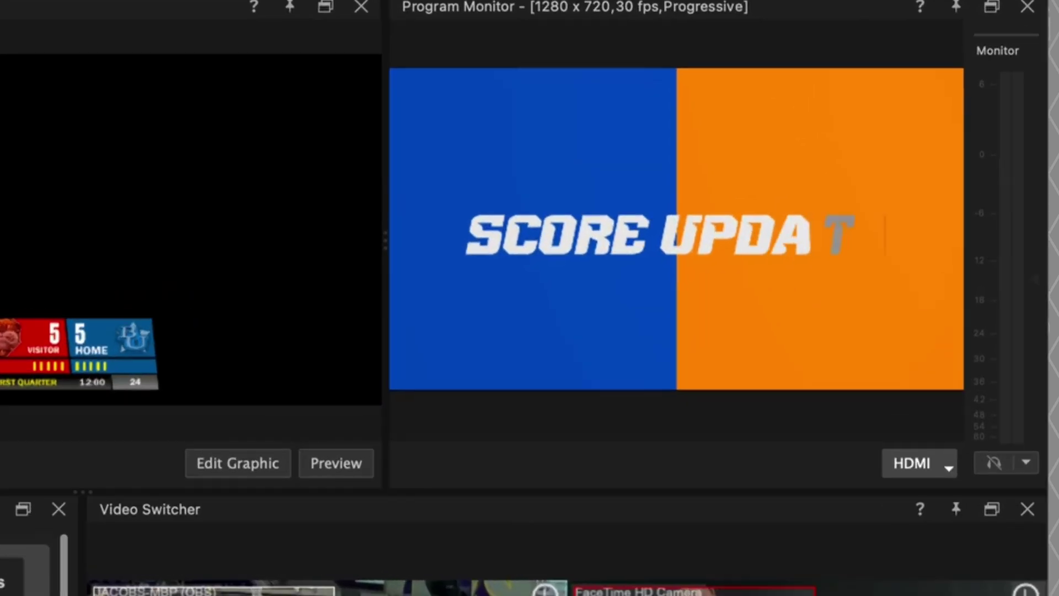